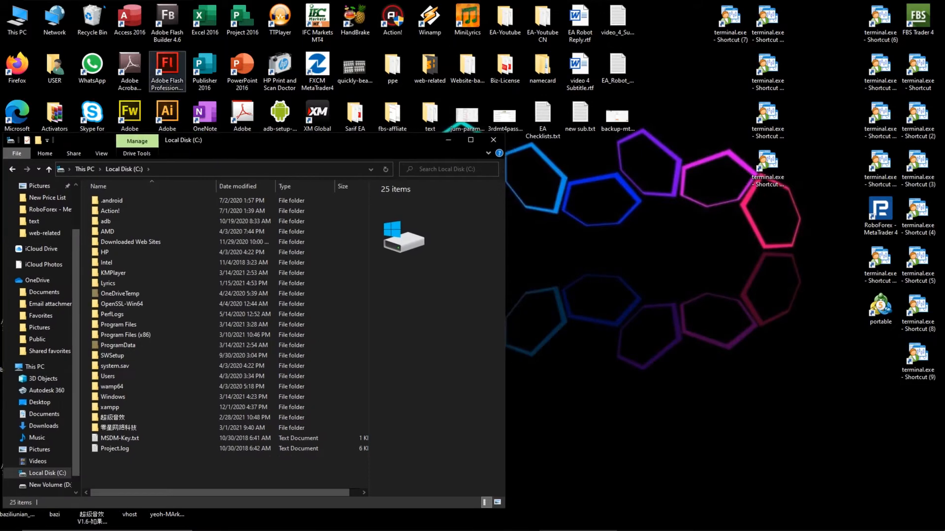
- Open a second File Explorer window showing New Volume (D:) and place it beside the Local Disk (C:) window
click(18, 20)
double_click(10, 27)
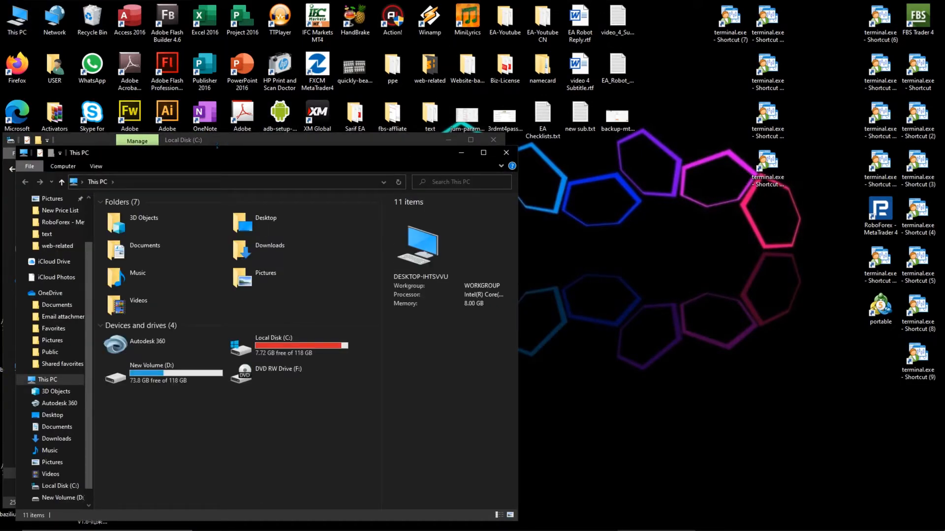
drag(220, 162, 737, 166)
double_click(659, 377)
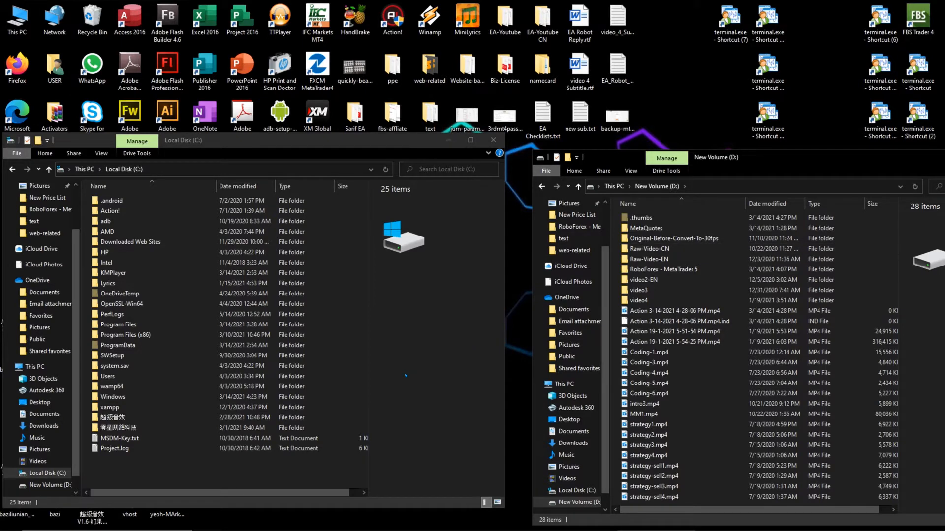
- Switch to the FBS MetaTrader 4 terminal, open its data folder, and go up to the Roaming folder
mouse_move(340, 530)
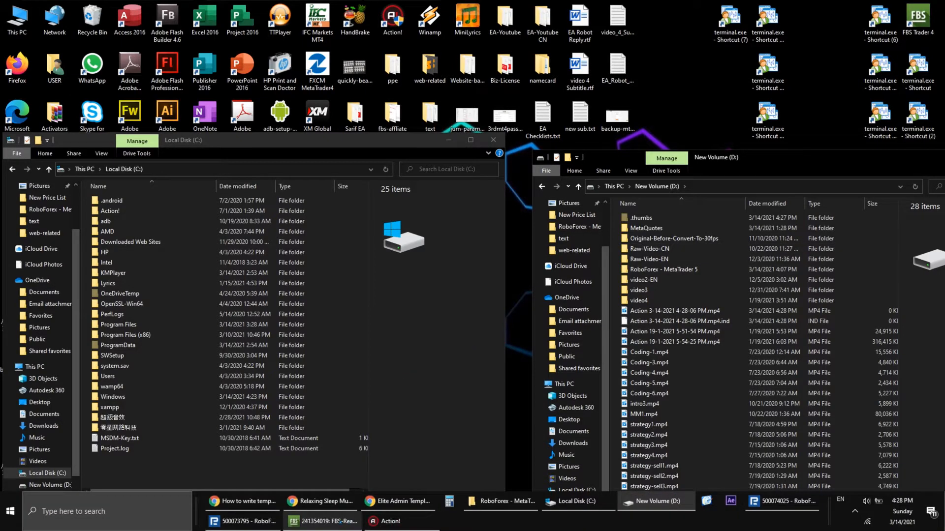
click(325, 522)
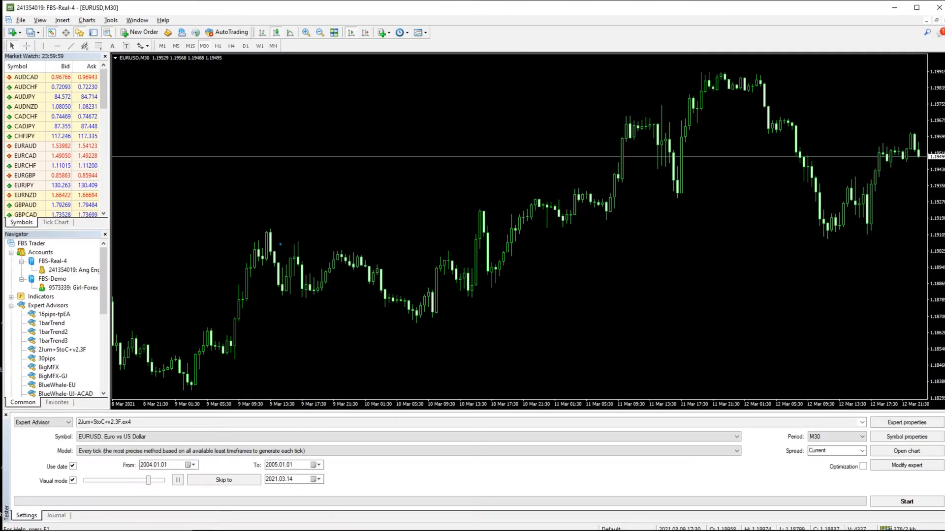
click(21, 20)
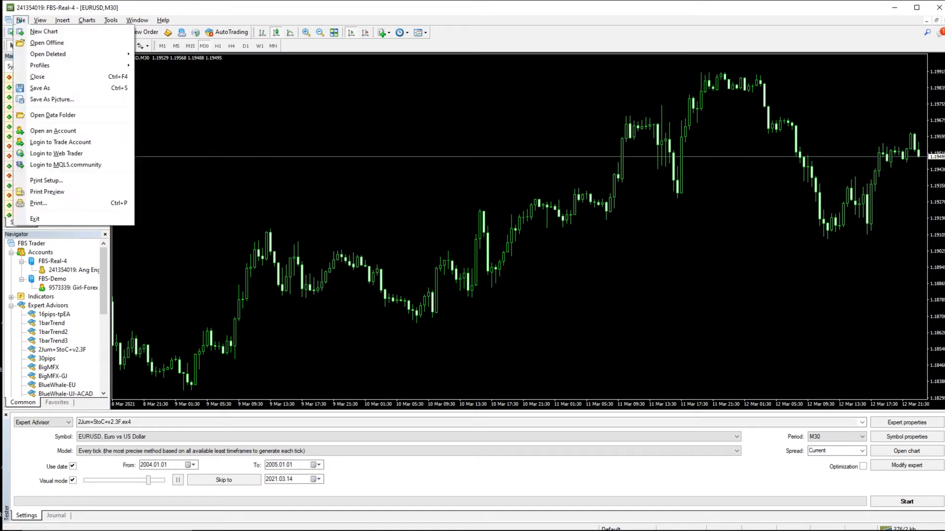
click(72, 114)
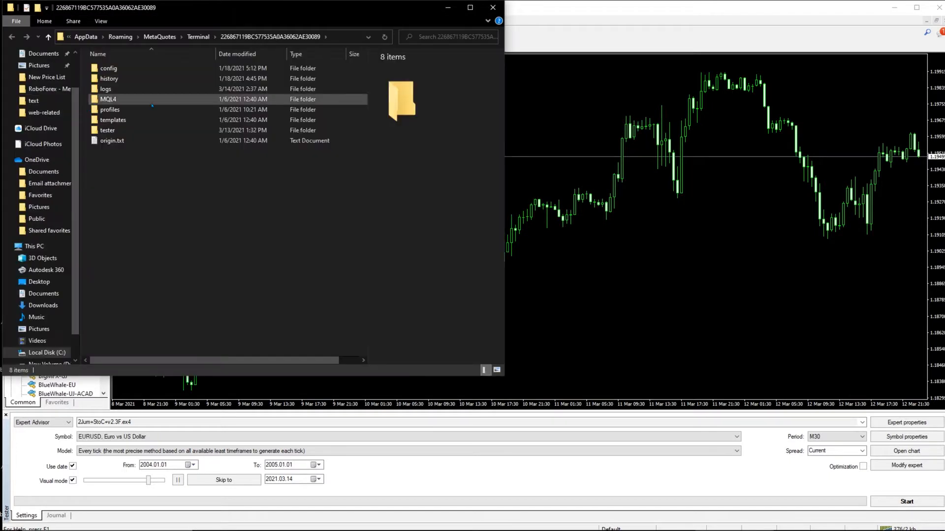
click(122, 101)
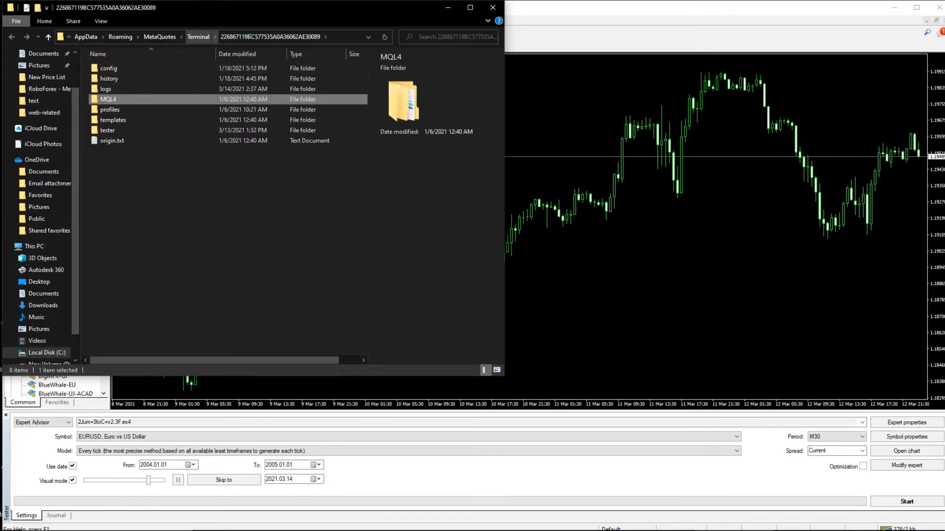
click(115, 40)
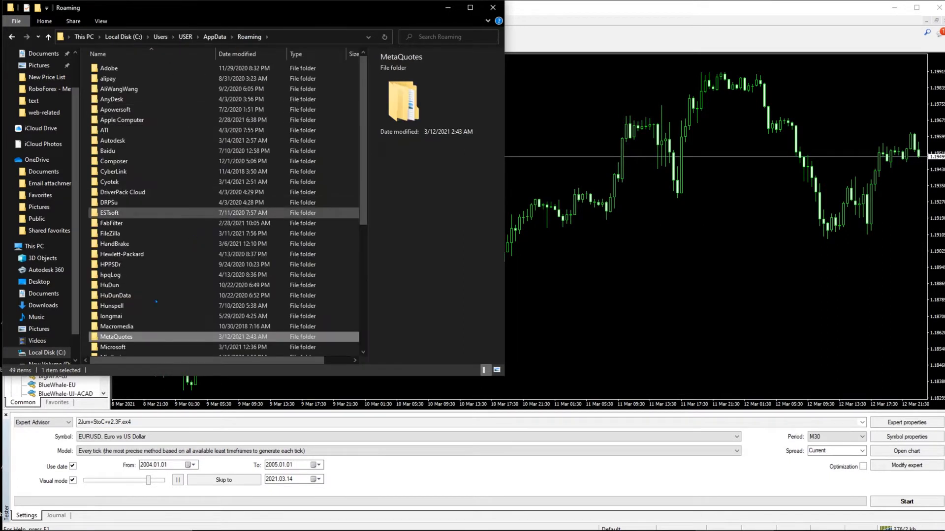
- Check the size of the MetaQuotes folder in its properties
right_click(130, 334)
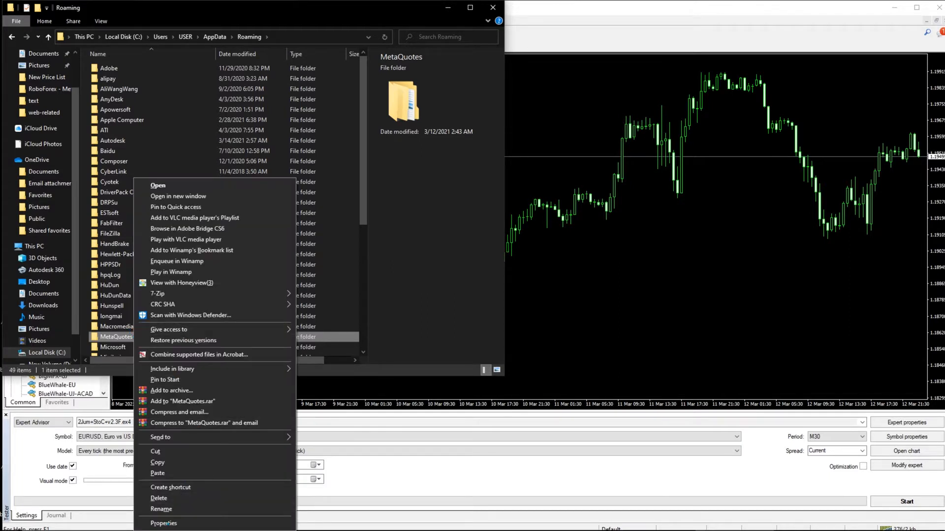
click(164, 524)
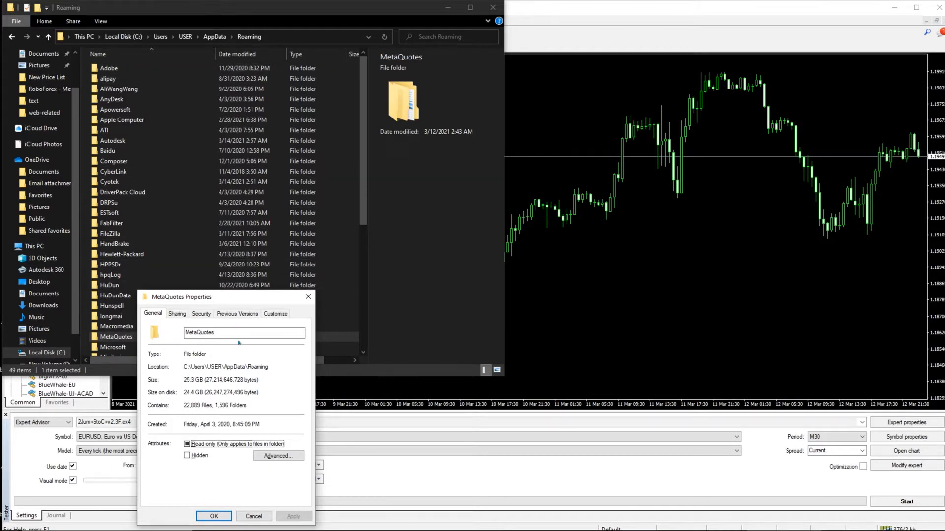
click(308, 297)
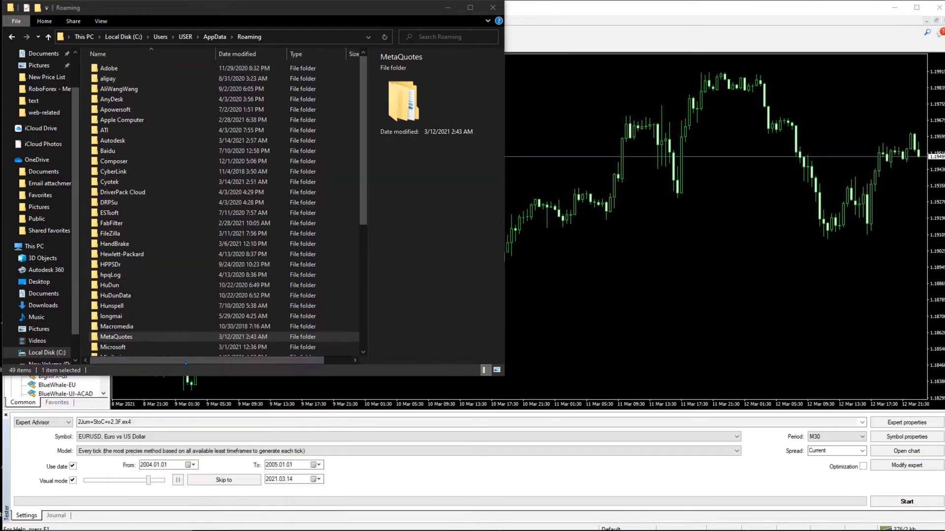
- Copy the MetaQuotes folder from Roaming and paste it into New Volume (D:)
right_click(145, 337)
click(189, 463)
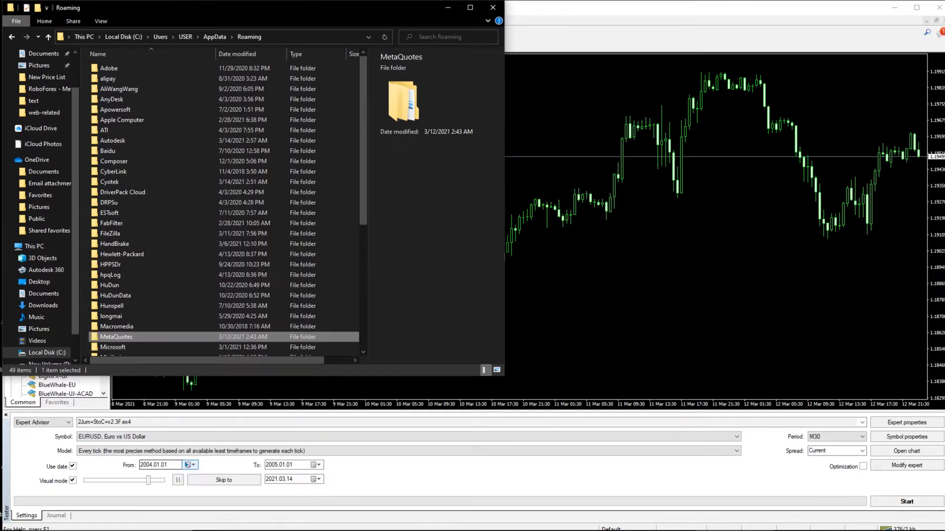
mouse_move(580, 514)
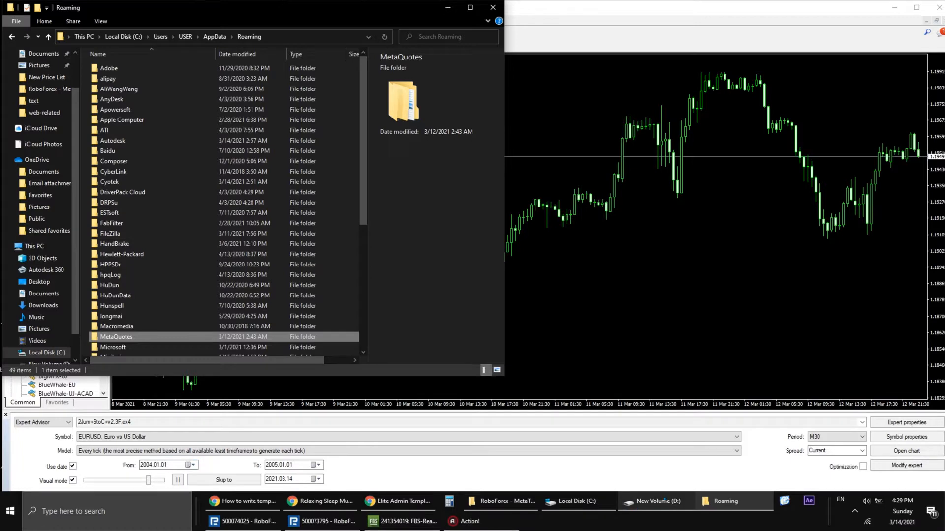
mouse_move(665, 500)
click(658, 460)
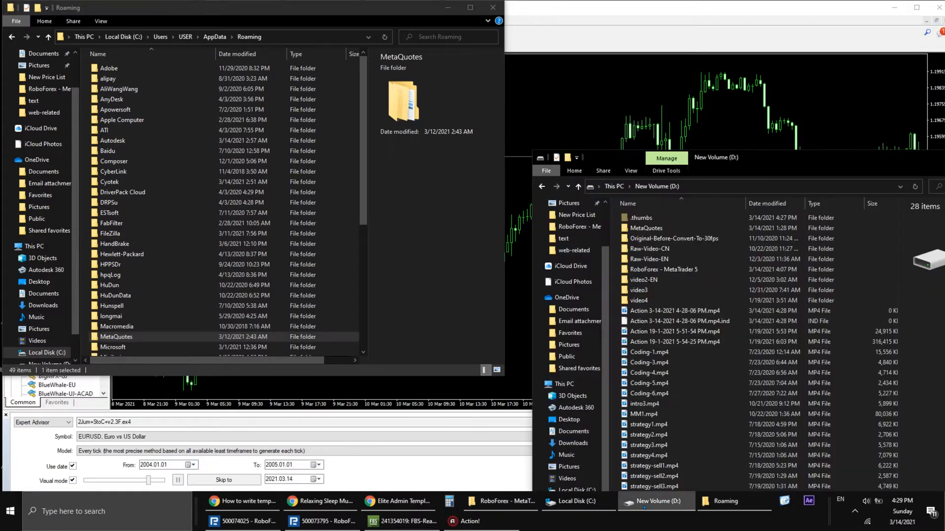
right_click(737, 379)
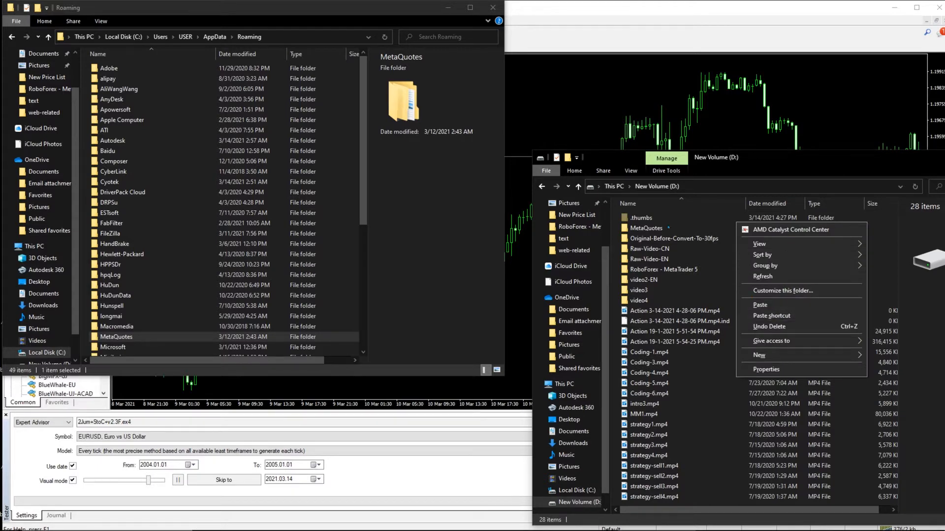
click(760, 305)
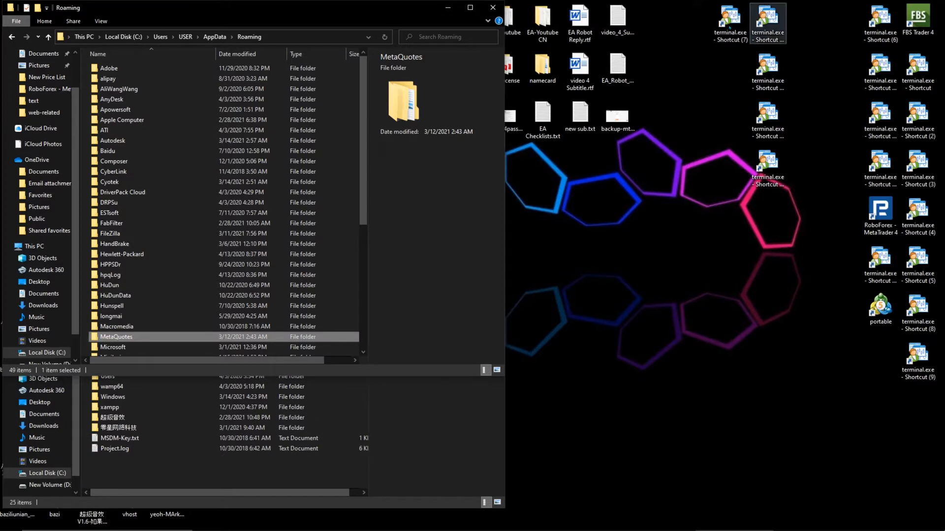
- Open the file location of the desktop shortcut terminal.exe - Shortcut (7) from its properties
click(730, 22)
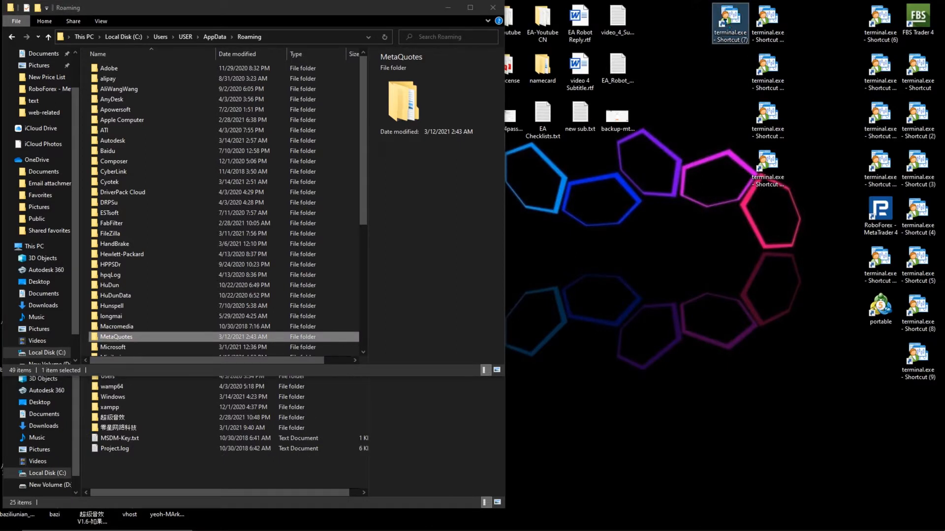
right_click(729, 25)
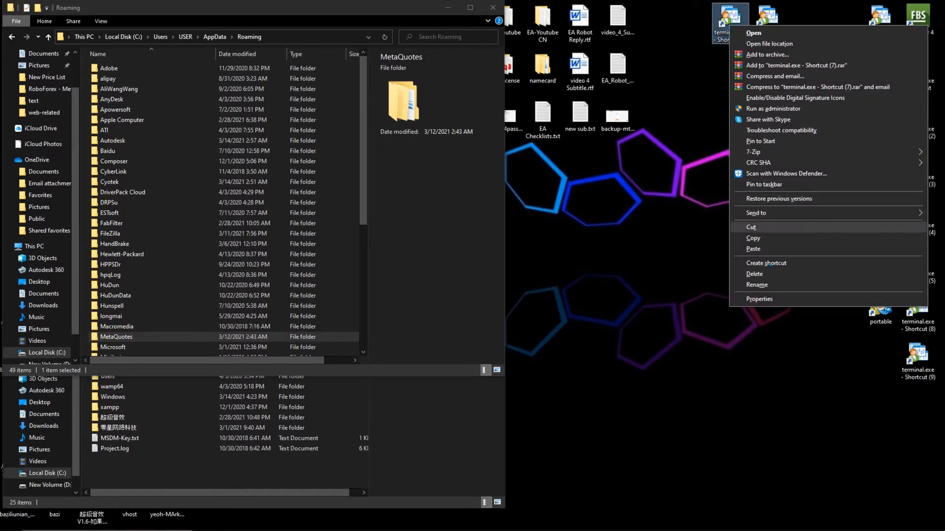
click(759, 300)
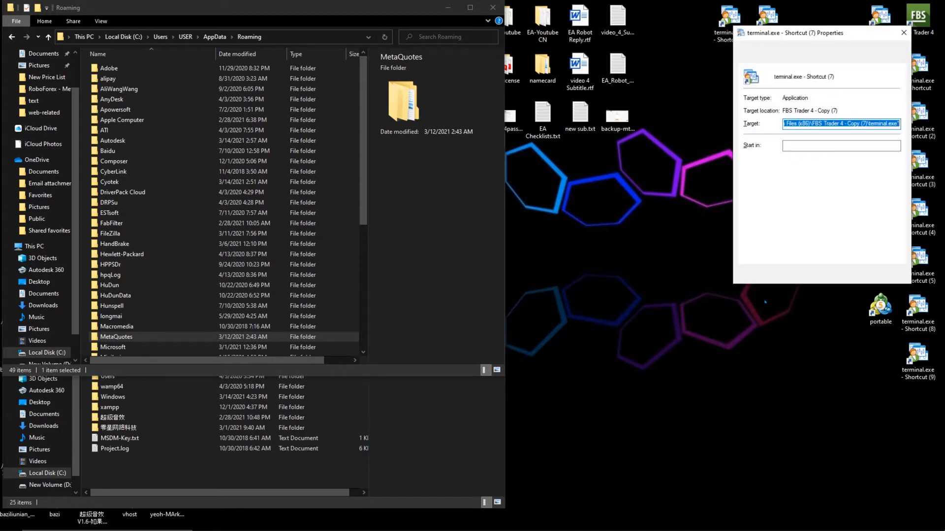
click(777, 206)
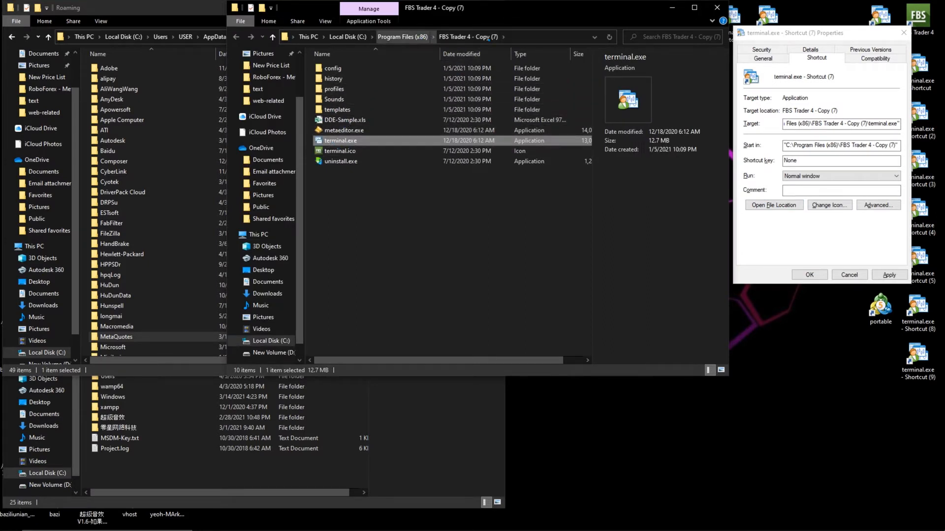
- Copy the FBS Trader 4 - Copy (7) folder from Program Files (x86) and paste it into New Volume (D:)
click(421, 42)
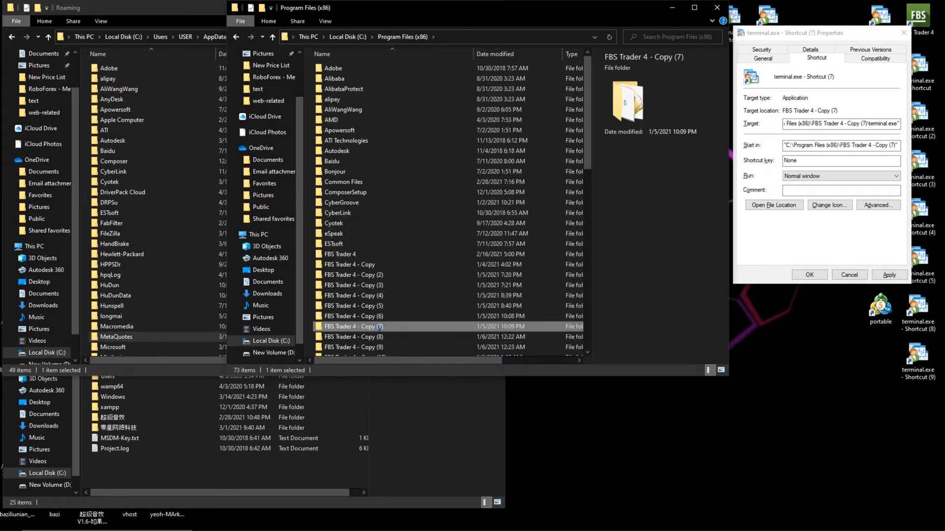
right_click(379, 326)
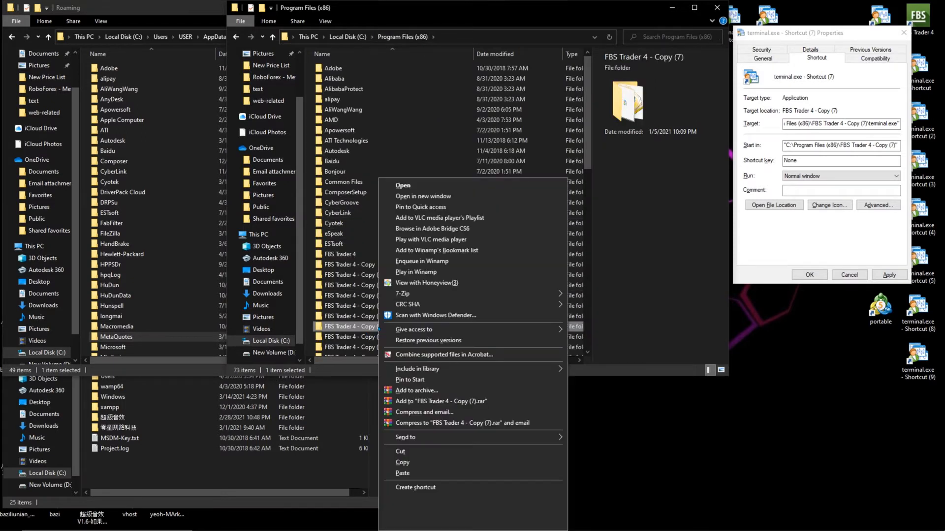
click(403, 464)
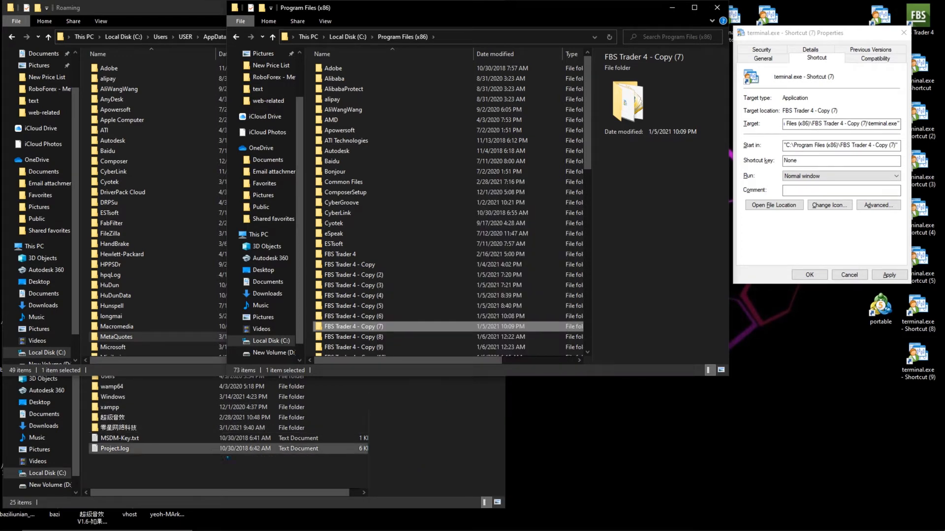
mouse_move(450, 530)
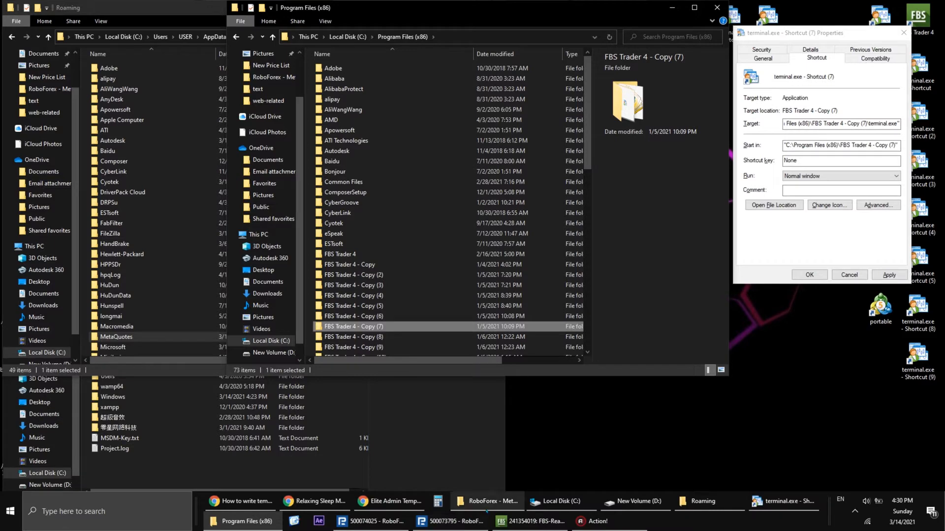
mouse_move(635, 502)
click(610, 461)
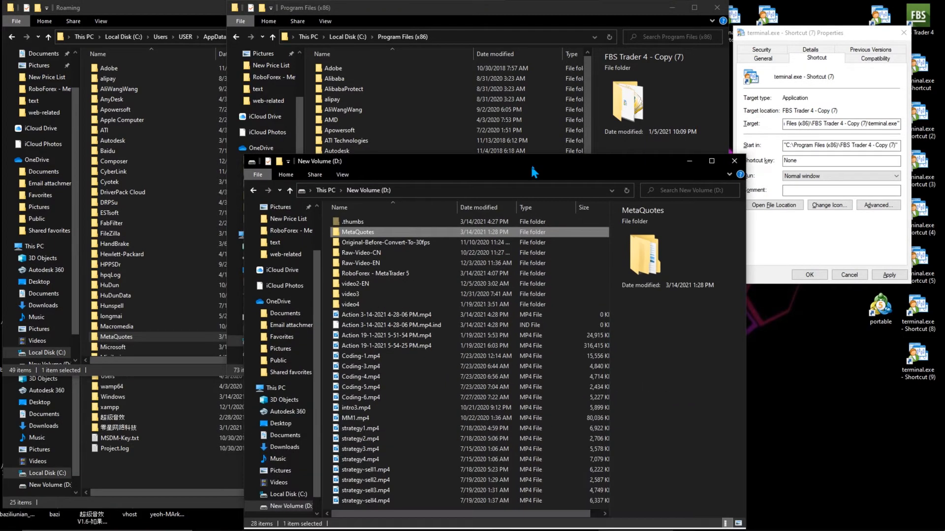
right_click(433, 428)
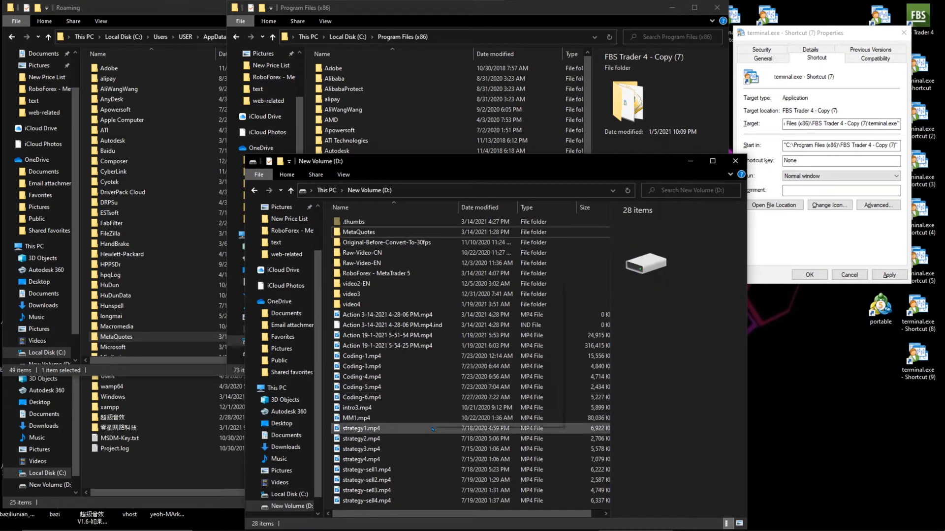
click(472, 355)
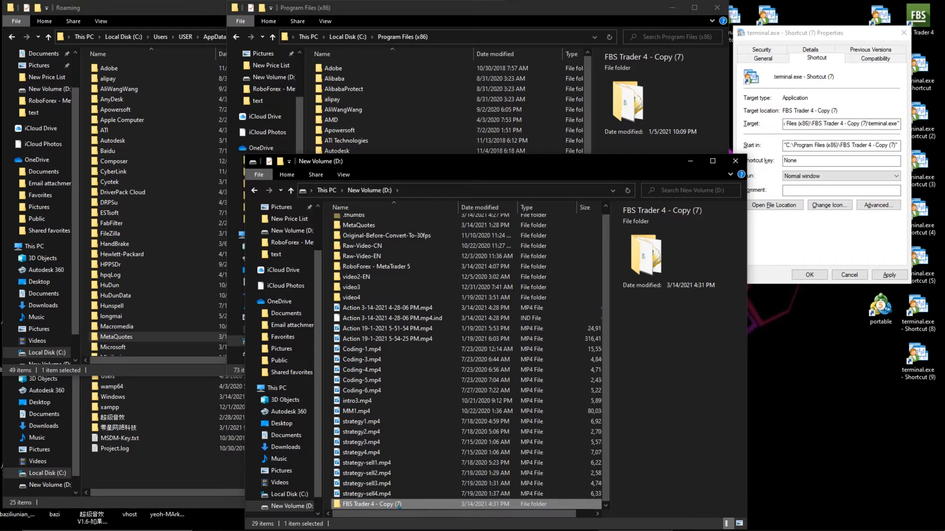
- Create a shortcut to terminal.exe inside the FBS Trader 4 - Copy (7) folder on New Volume (D:)
double_click(389, 505)
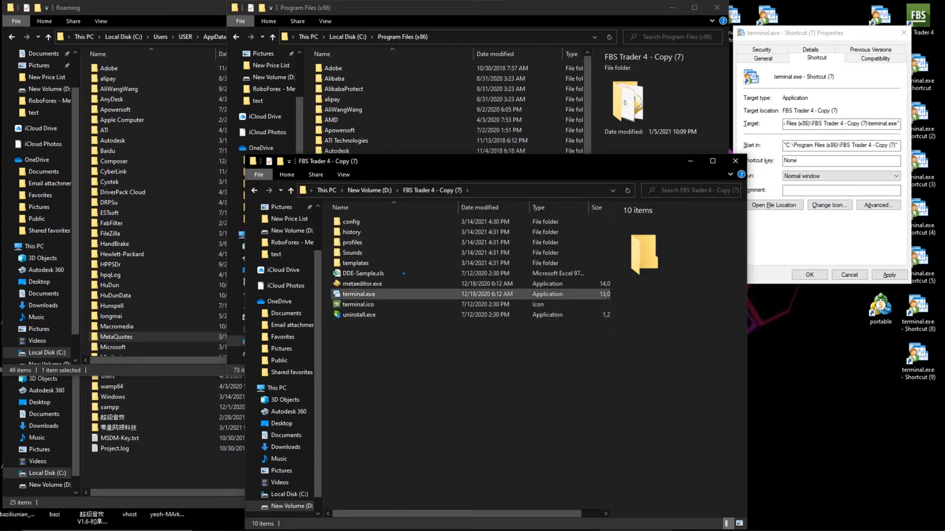
drag(448, 173, 389, 190)
click(317, 321)
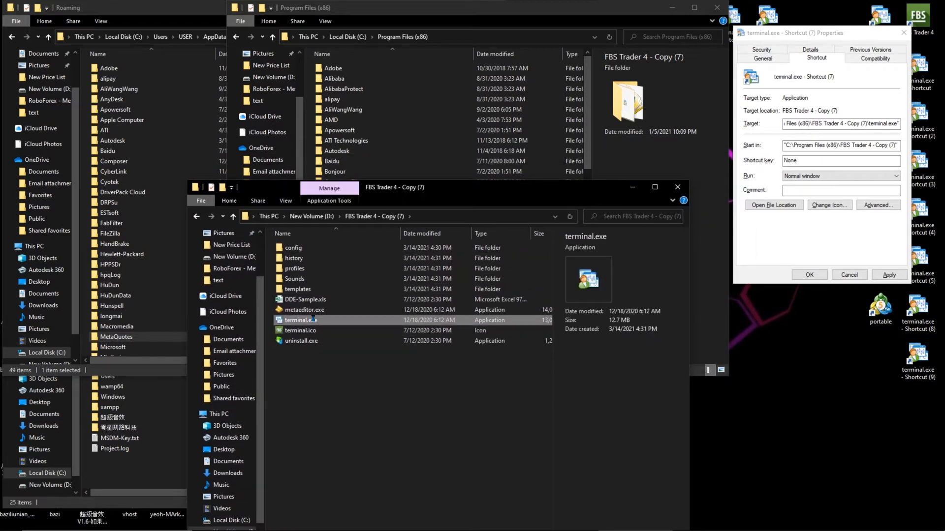
right_click(313, 319)
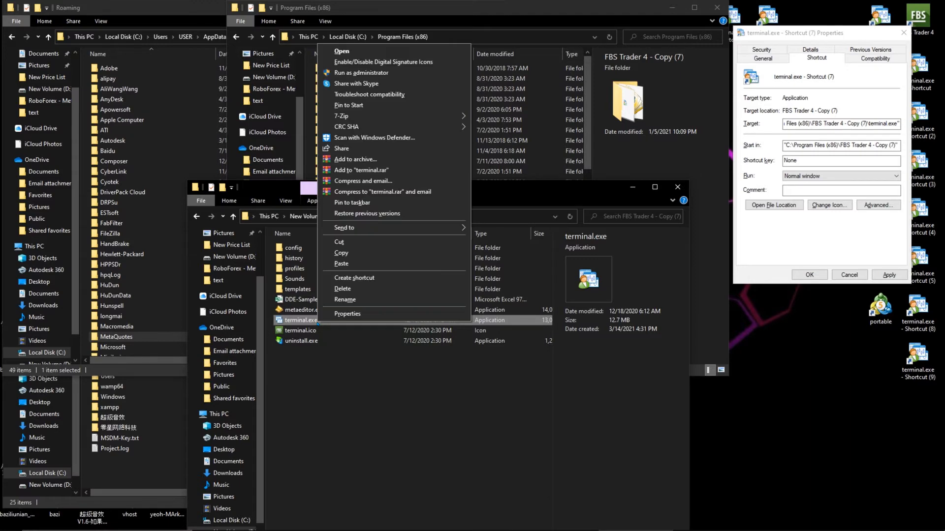
click(400, 281)
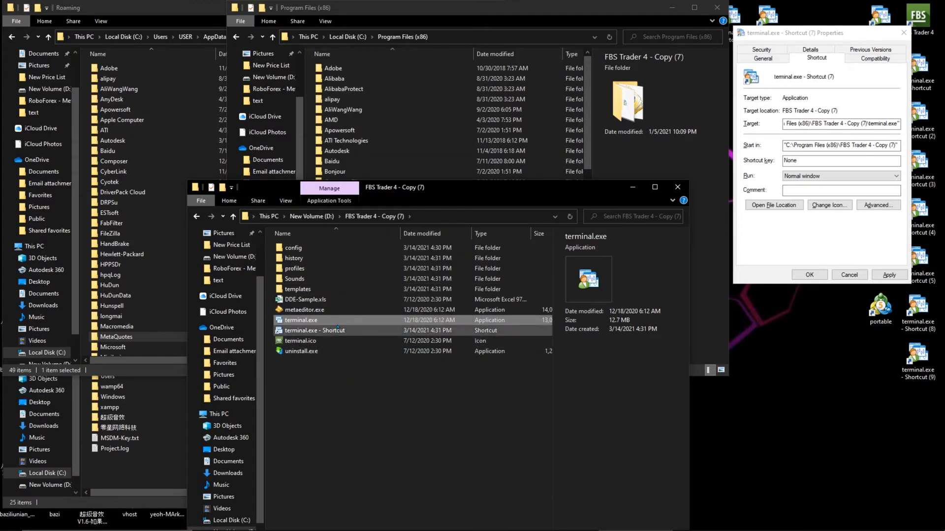
- Rename the new terminal.exe shortcut to "portable"
click(339, 329)
right_click(338, 329)
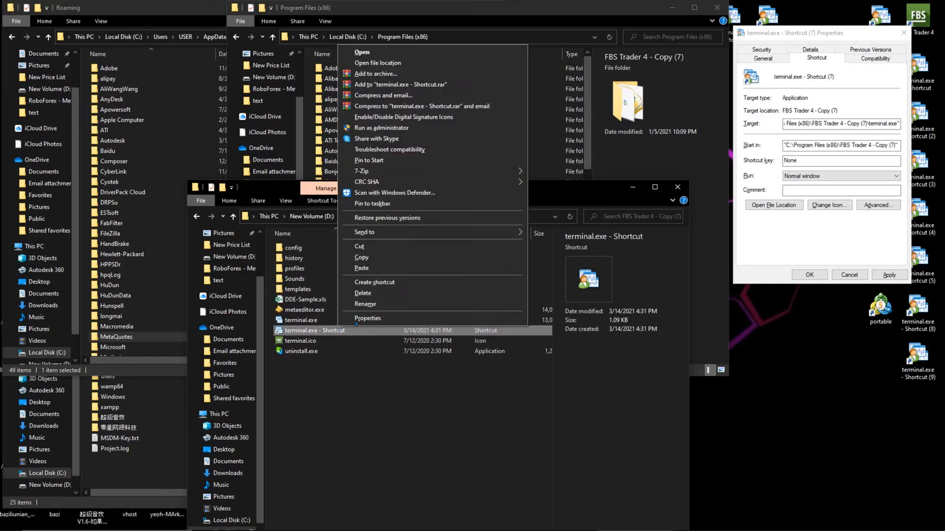
click(368, 305)
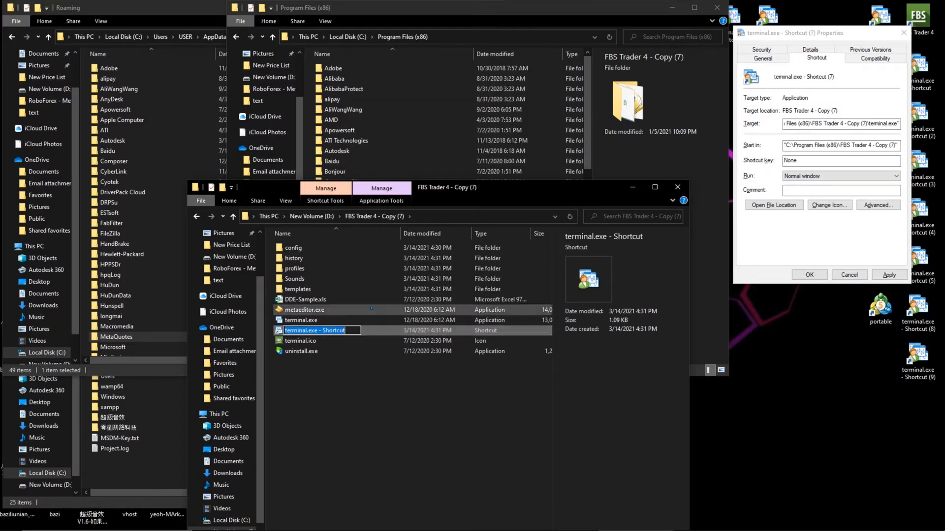
text(portable)
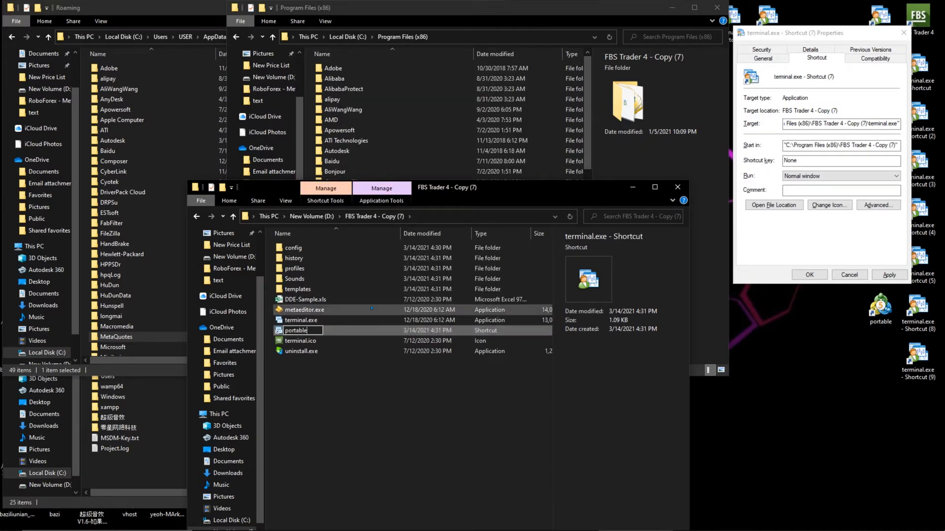
key(Return)
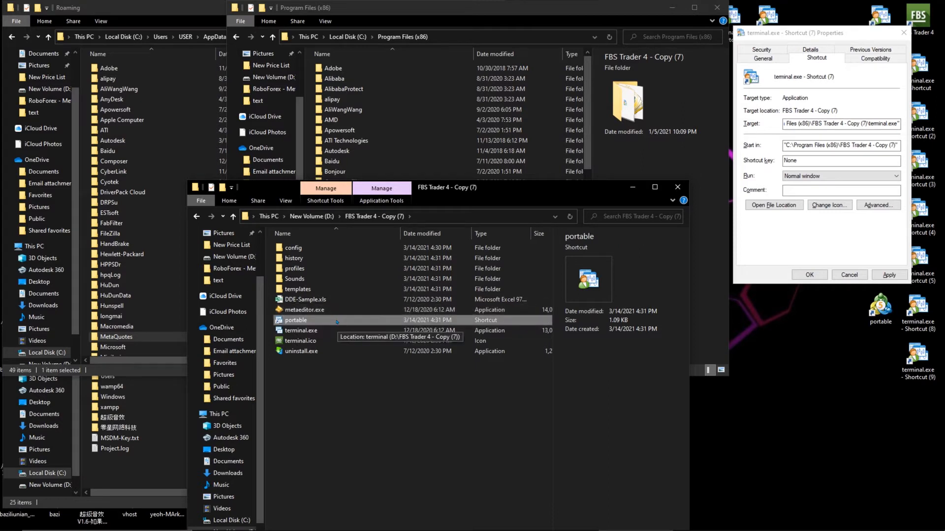
- Append /portable to the target path of the portable shortcut in FBS Trader 4 - Copy (7) and save its properties
right_click(336, 320)
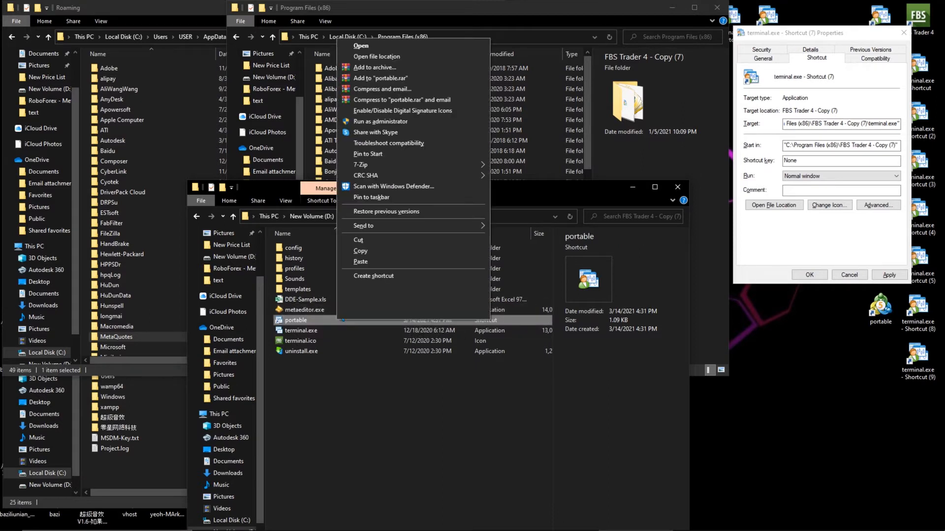
click(358, 313)
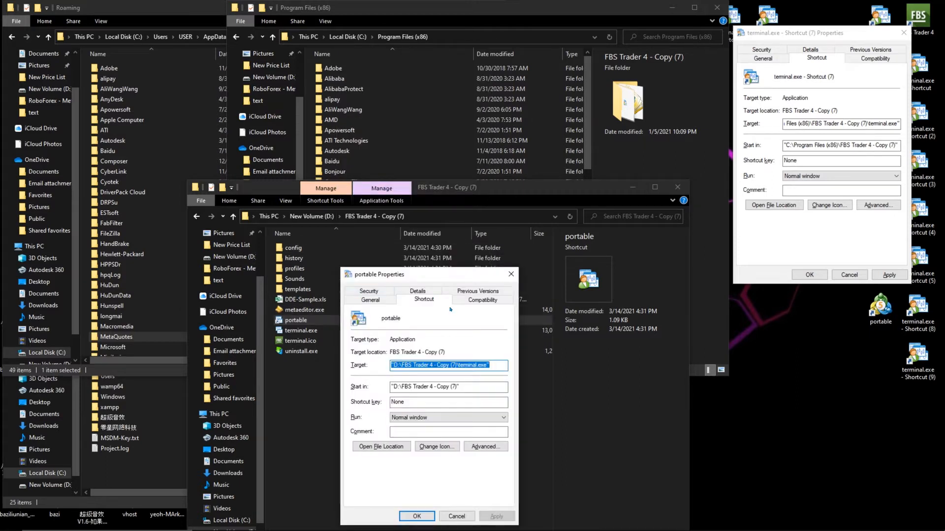
click(493, 364)
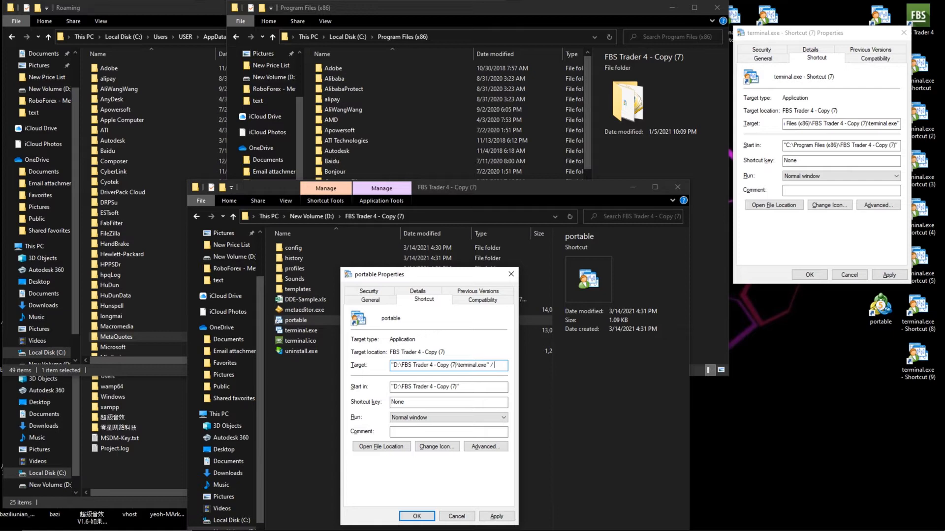
text(/portable)
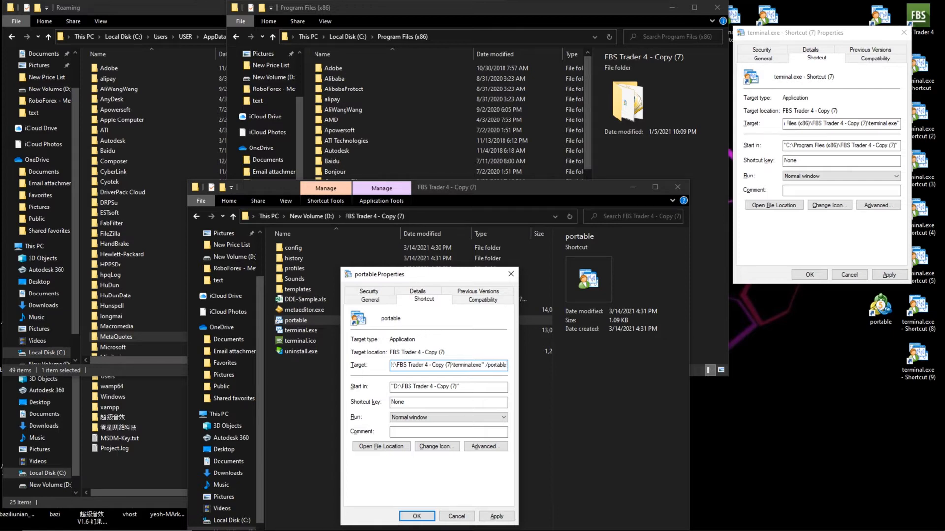
click(493, 518)
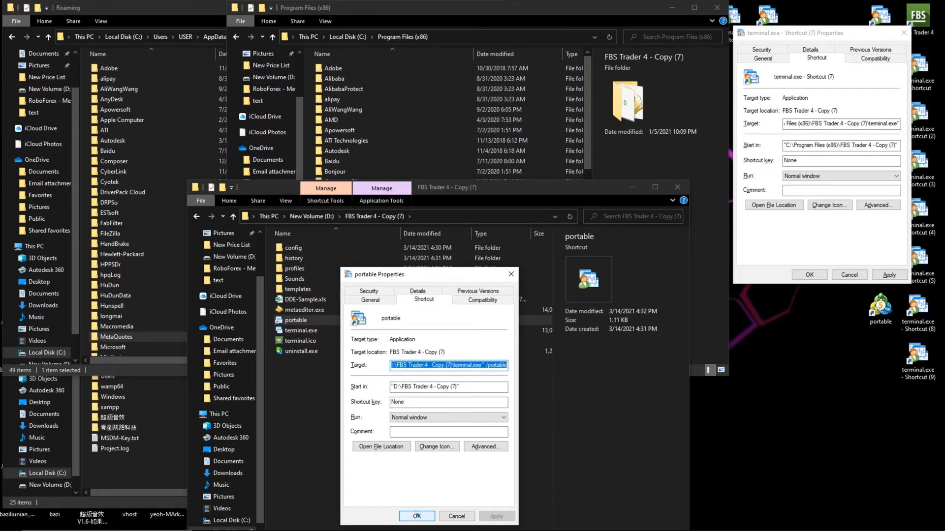
click(417, 517)
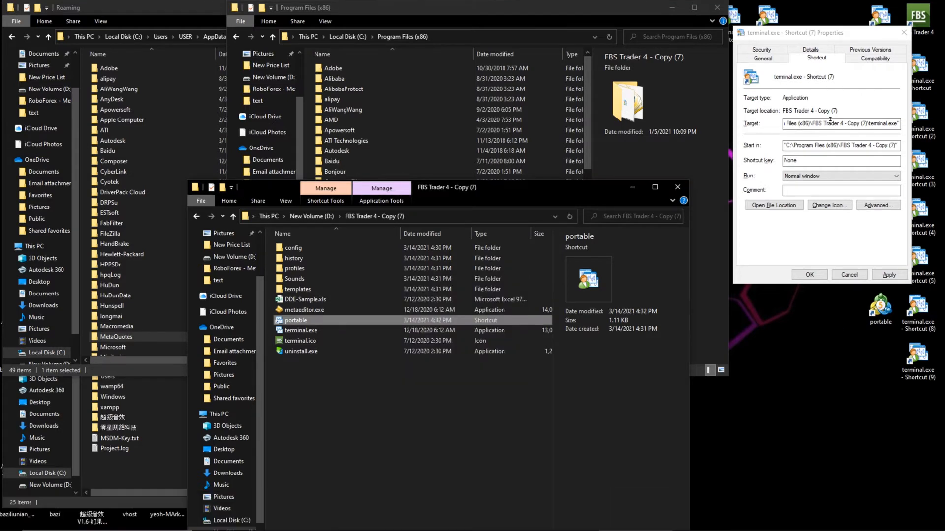
- Close the properties of terminal.exe - Shortcut (7) and open the data folder from the running FBS-Real-4 terminal
click(904, 32)
click(450, 521)
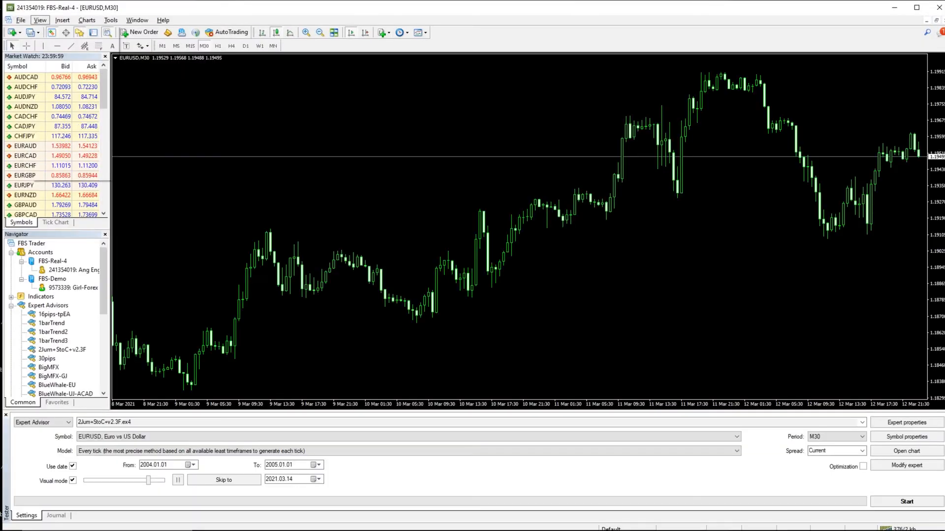
click(20, 20)
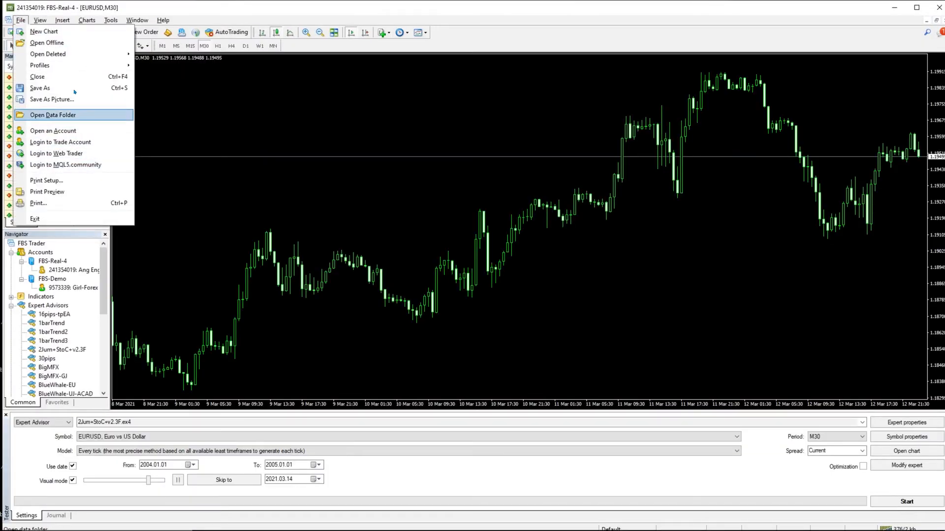
click(70, 116)
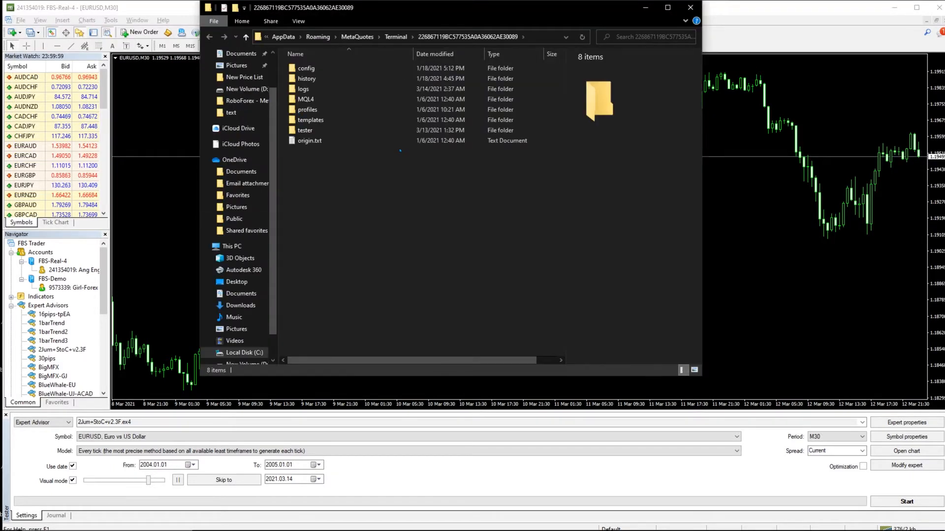
- Copy everything from the terminal's data folder into FBS Trader 4 - Copy (7) on New Volume (D:), replacing files with the same names
click(328, 139)
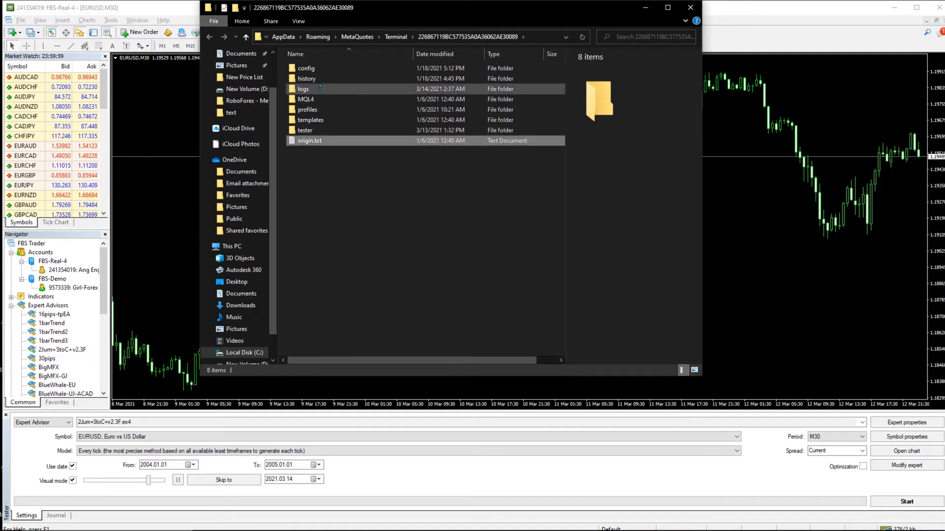
shift+click(319, 68)
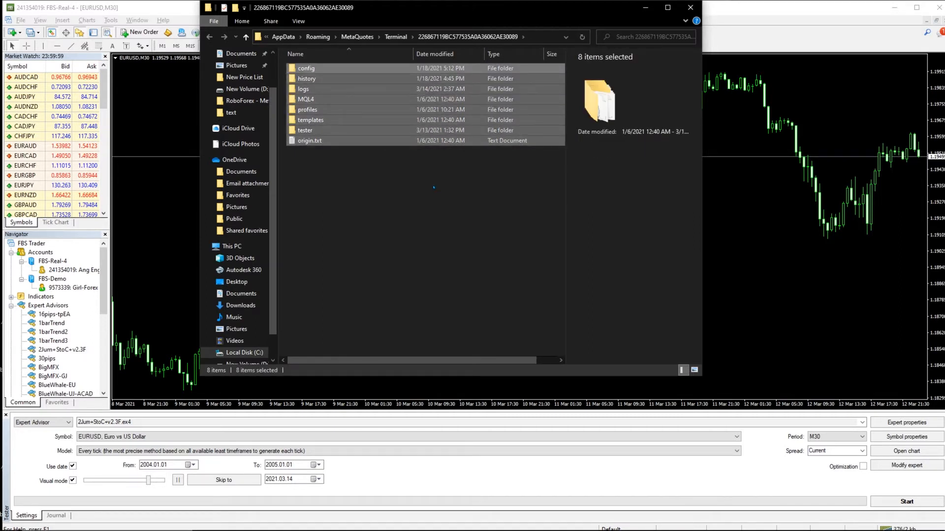
right_click(373, 106)
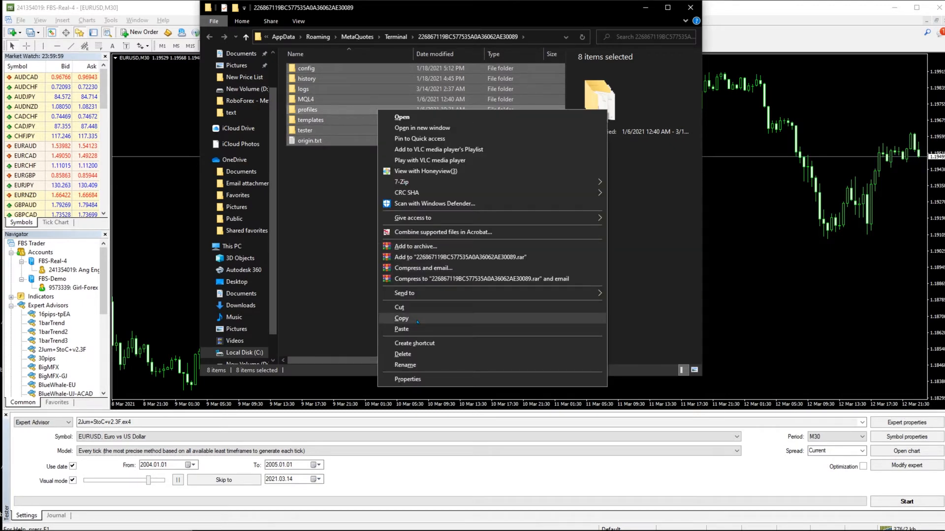
click(417, 323)
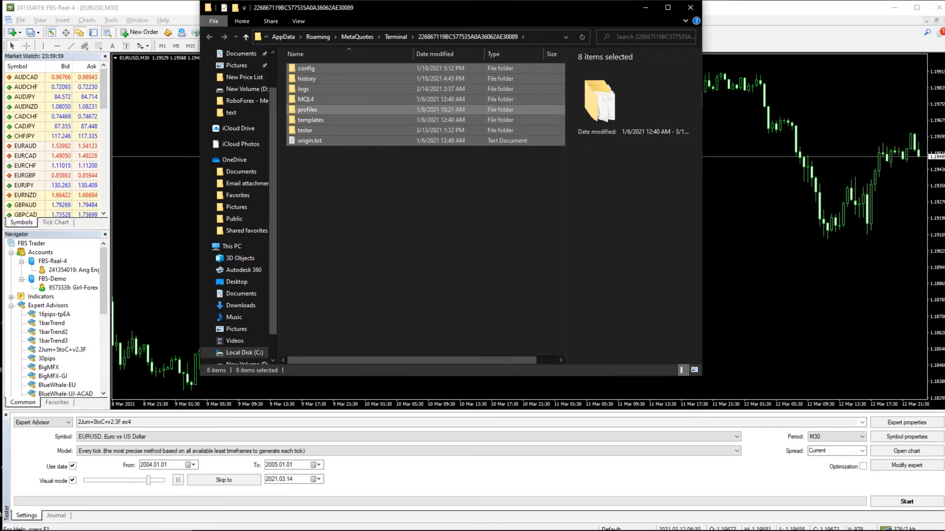
click(894, 8)
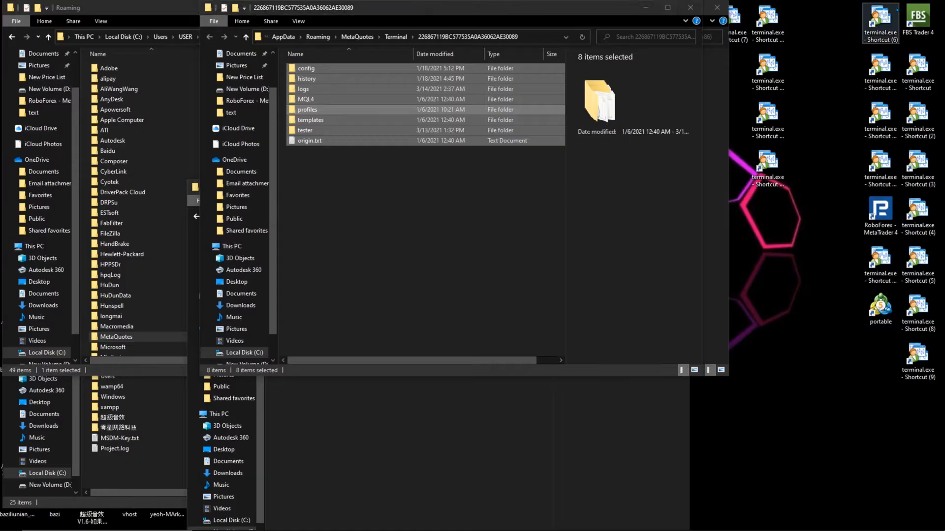
click(474, 441)
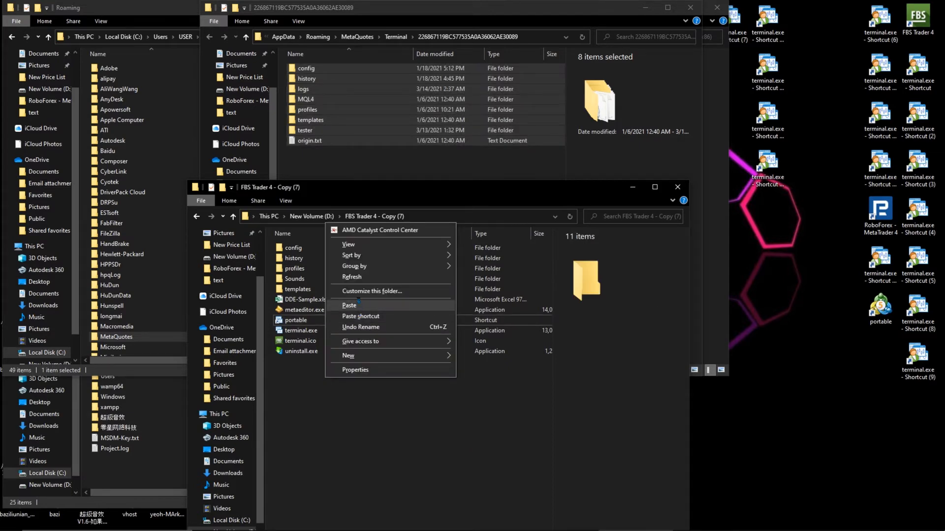
click(363, 306)
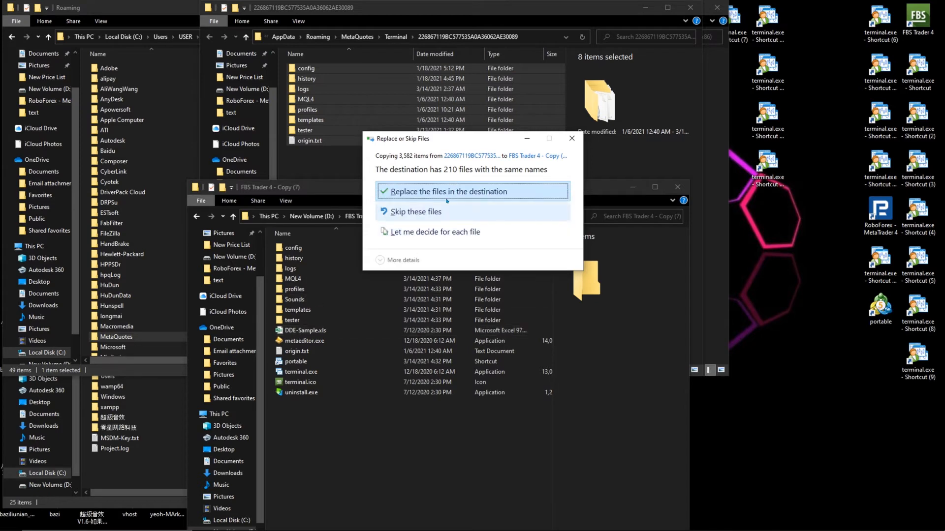
click(449, 192)
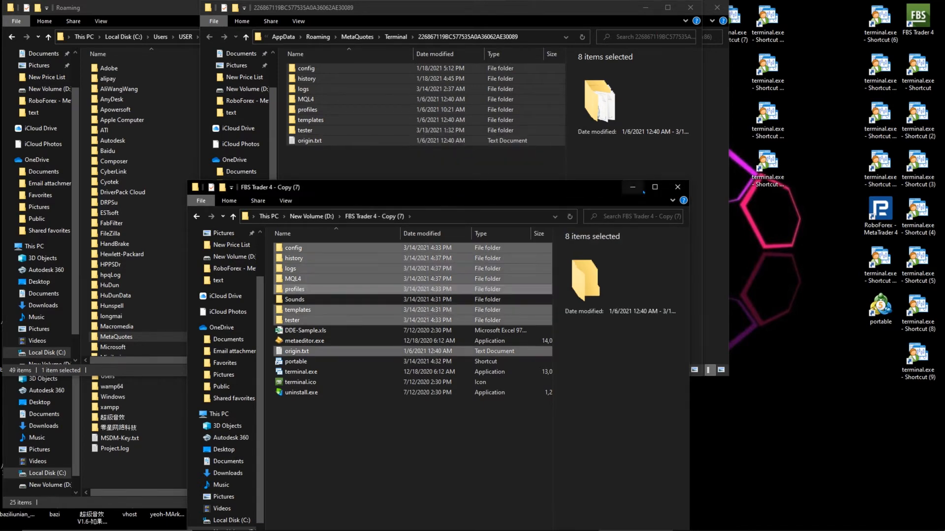
- Send a shortcut of portable to the desktop and place it directly below terminal.exe - Shortcut (7)
click(316, 363)
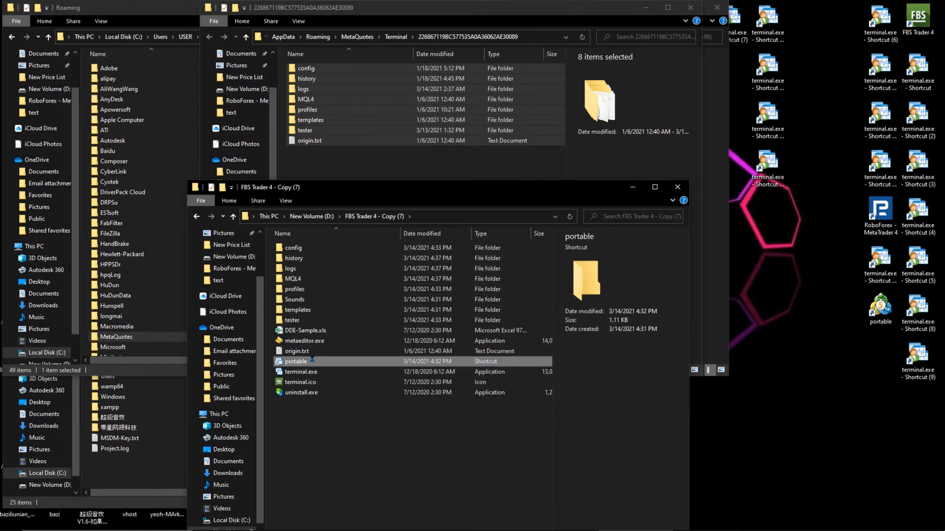
right_click(316, 364)
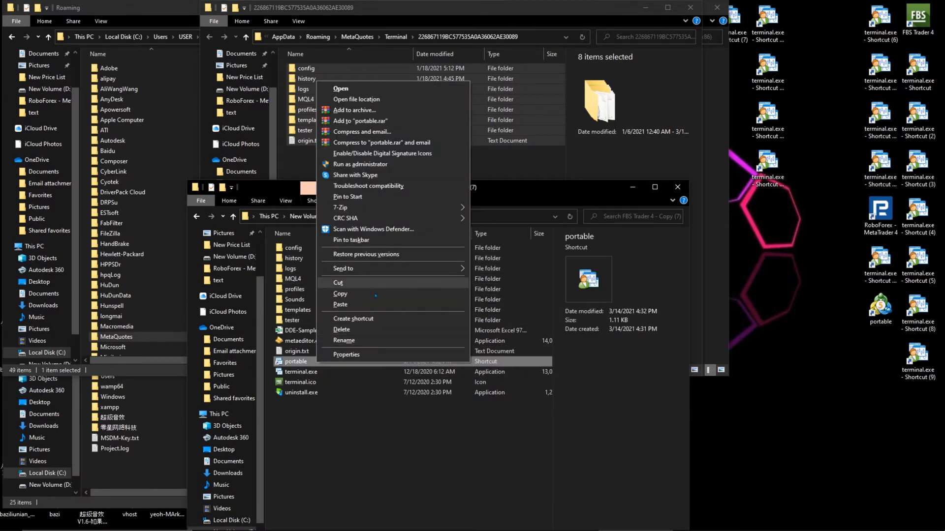
mouse_move(387, 269)
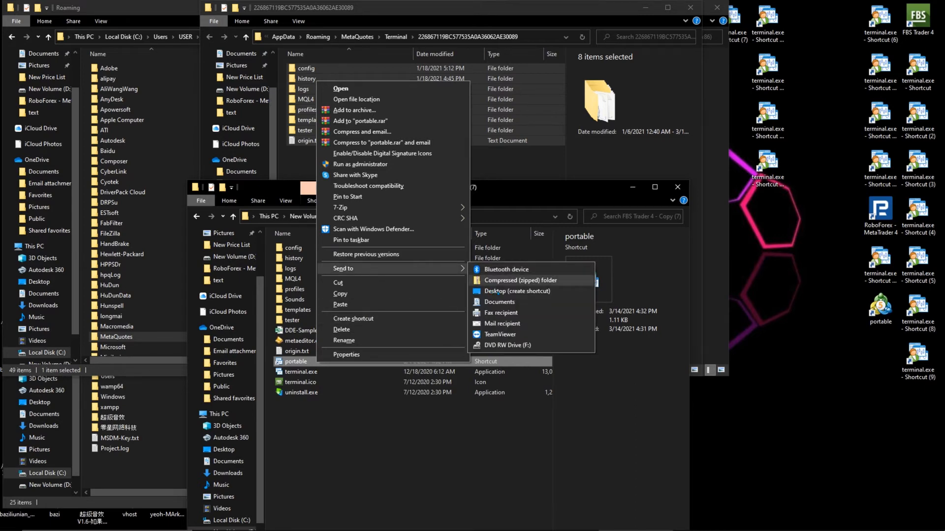
click(518, 291)
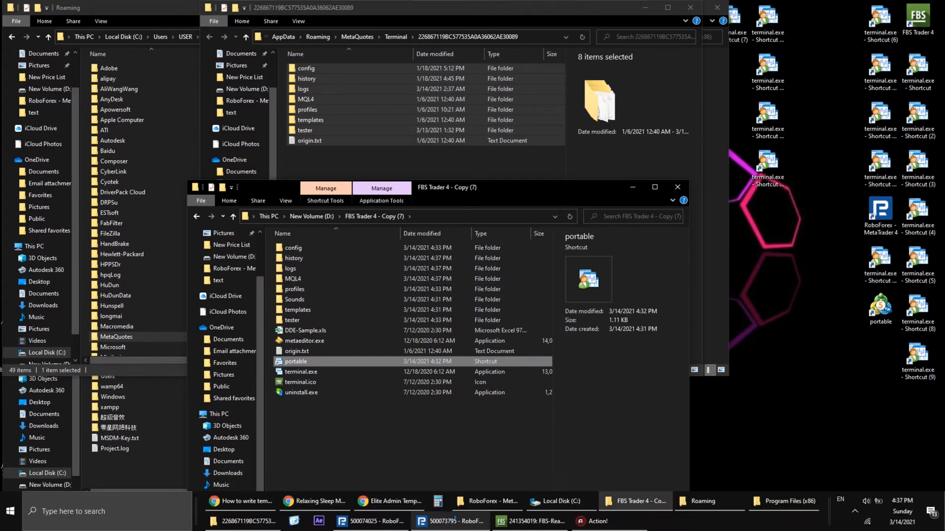
click(293, 521)
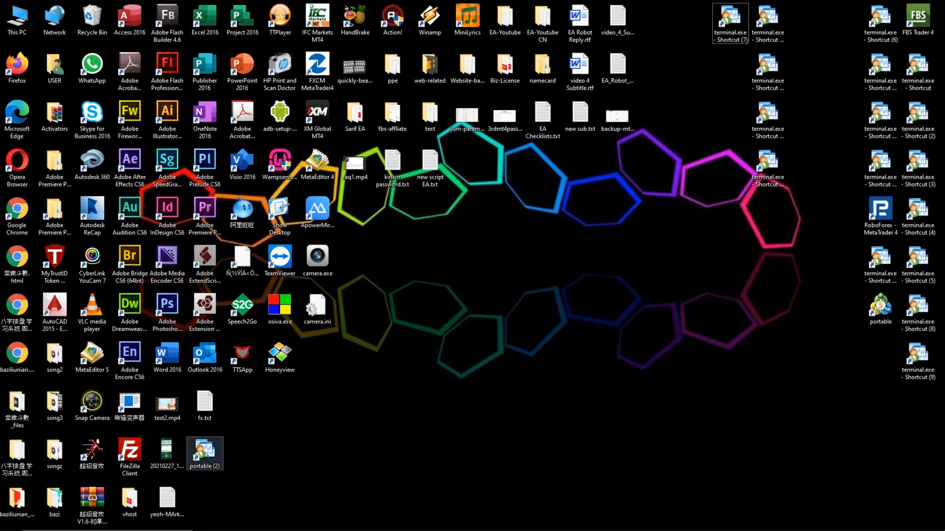
drag(205, 453, 730, 66)
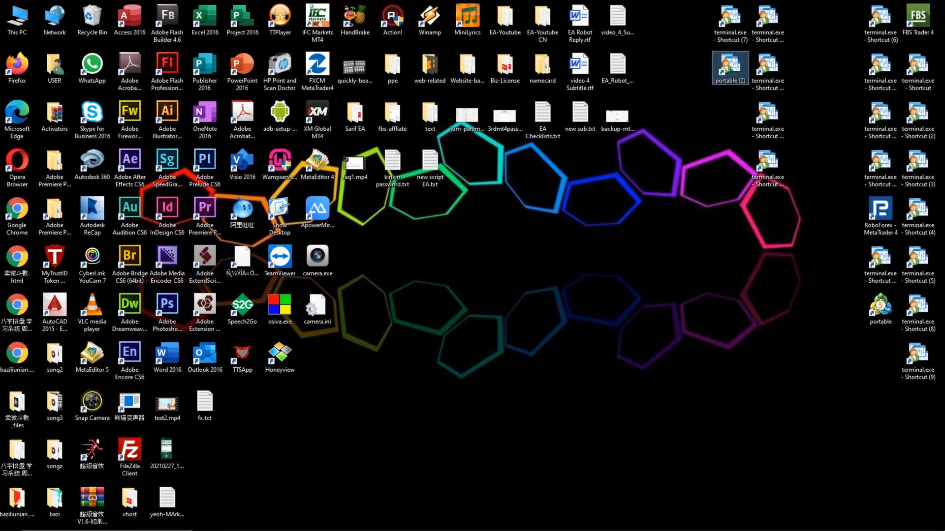
- Launch the terminal from the portable (2) desktop shortcut and move its window down to uncover the desktop icons
right_click(731, 68)
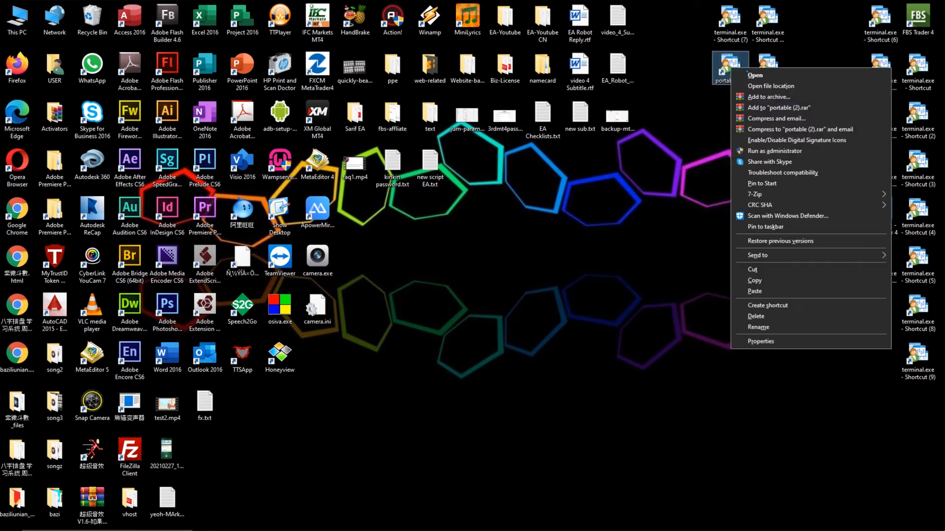
click(766, 78)
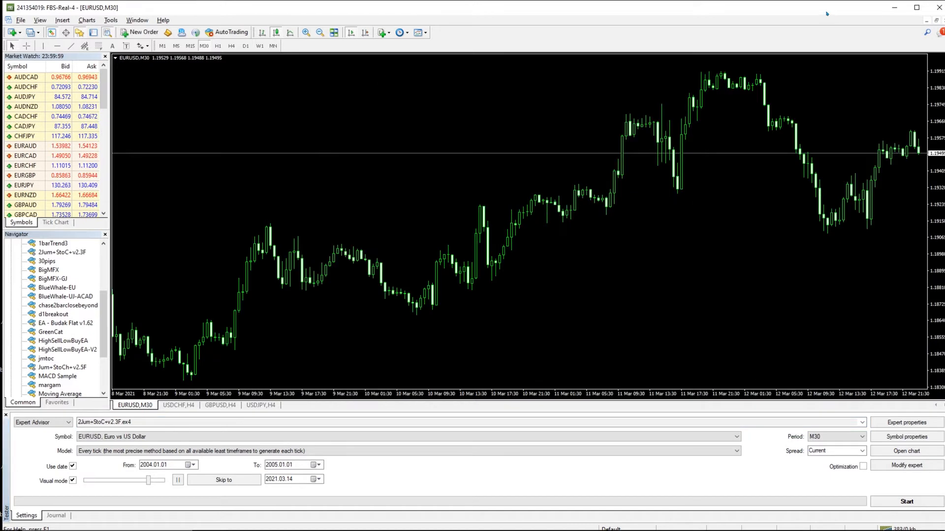
drag(826, 14, 838, 194)
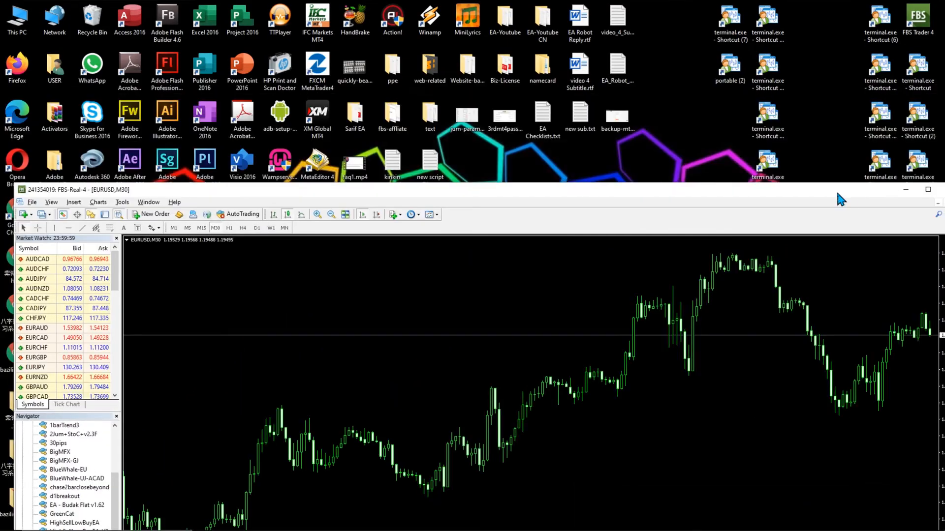
- Launch the original terminal from terminal.exe - Shortcut (7) and arrange both terminals side by side, original left and portable right
click(724, 22)
right_click(725, 20)
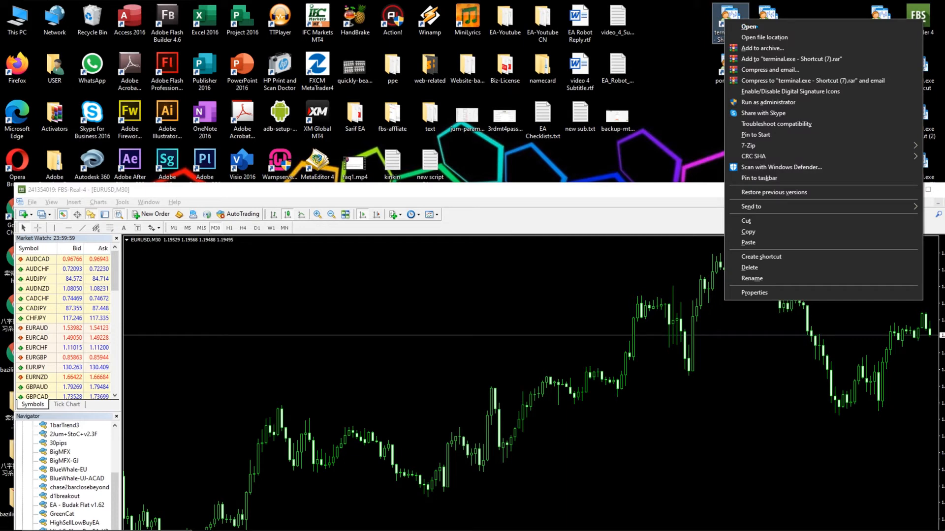
click(749, 27)
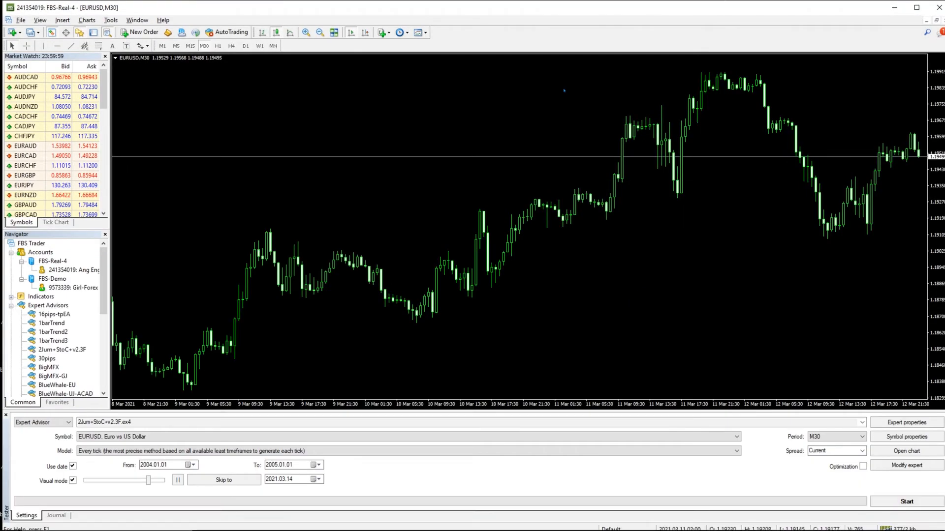
drag(679, 8, 1, 128)
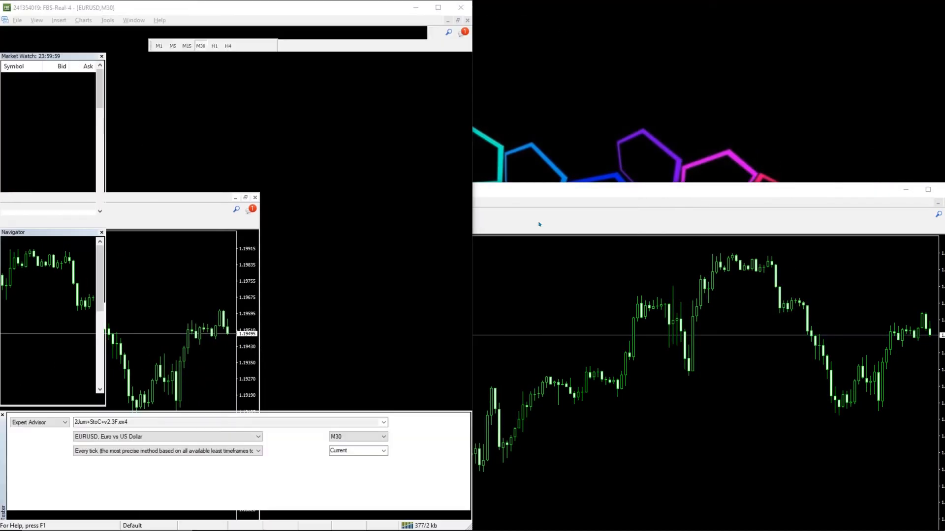
click(590, 141)
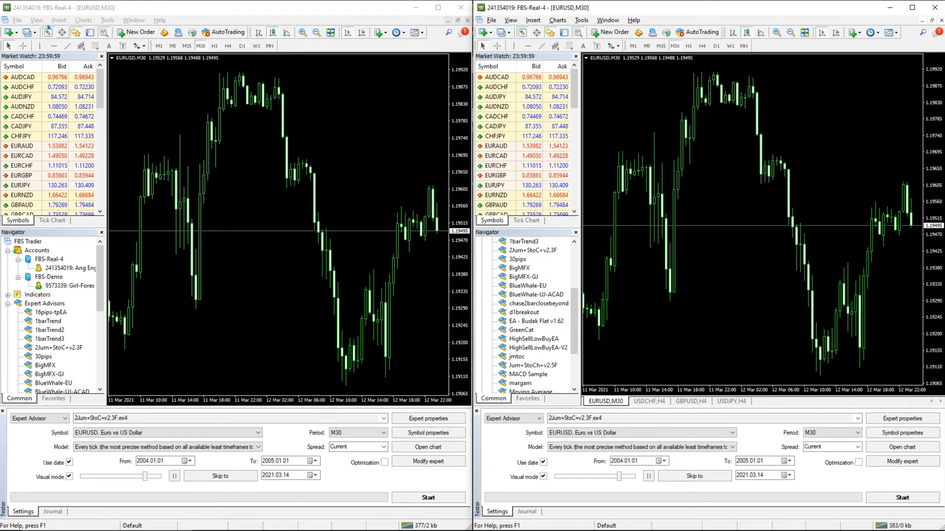
- Open the data folders of both the original and the portable terminal to compare their locations
click(17, 20)
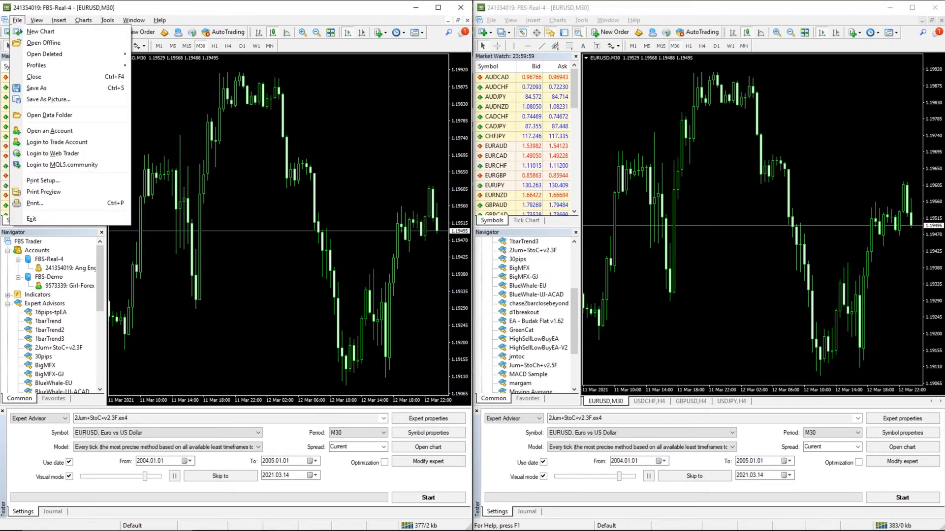
click(55, 116)
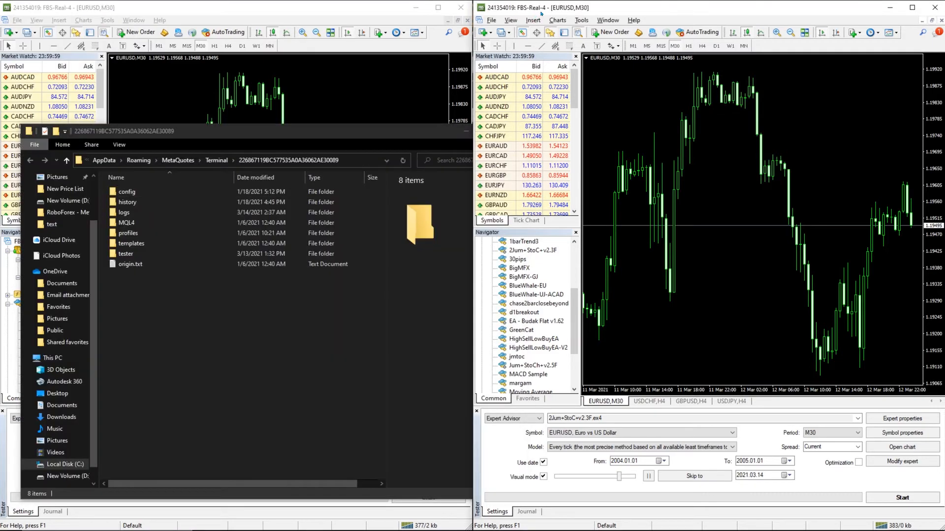
drag(470, 14, 531, 28)
click(550, 34)
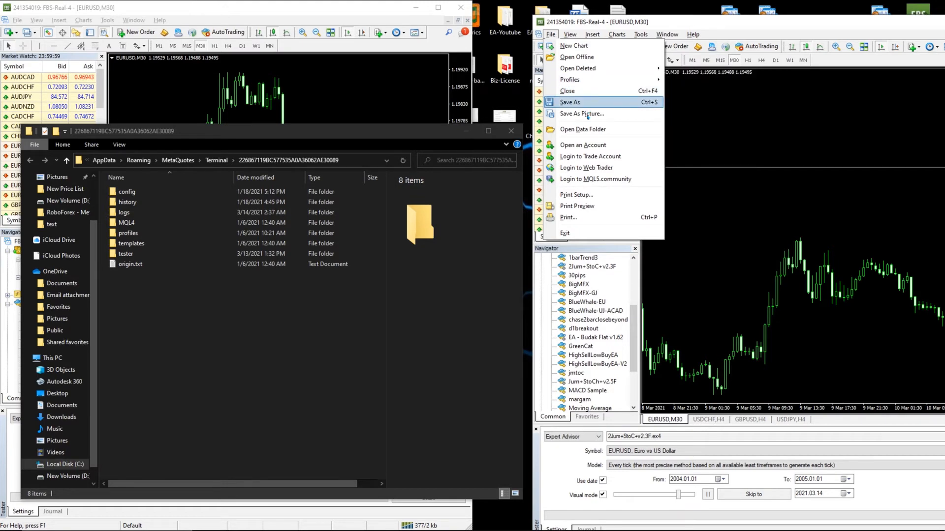
click(582, 129)
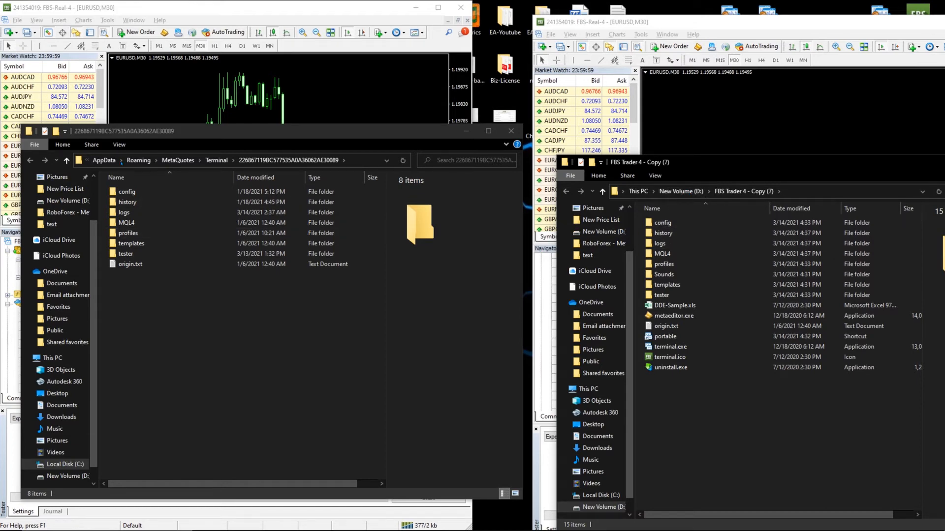
click(87, 160)
click(315, 8)
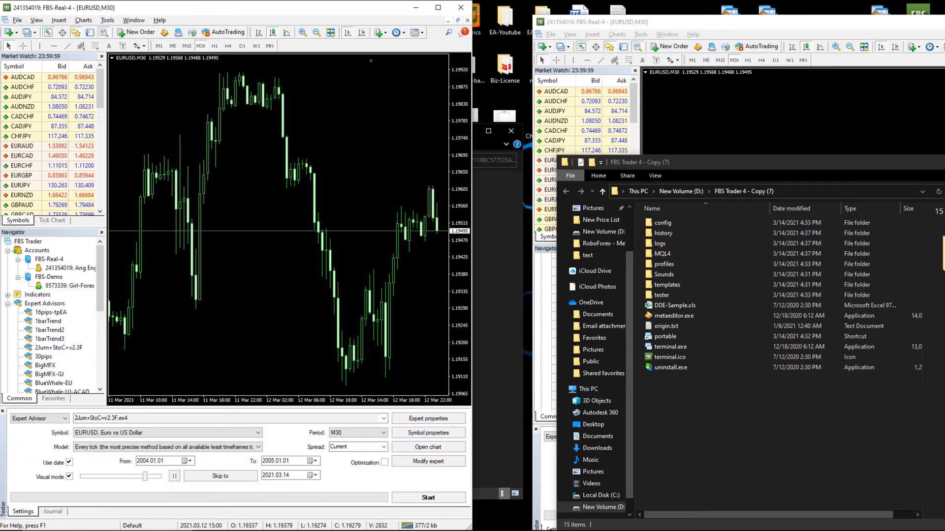
- Close the original terminal and remove its terminal.exe - Shortcut (7) from the desktop
drag(389, 8, 379, 116)
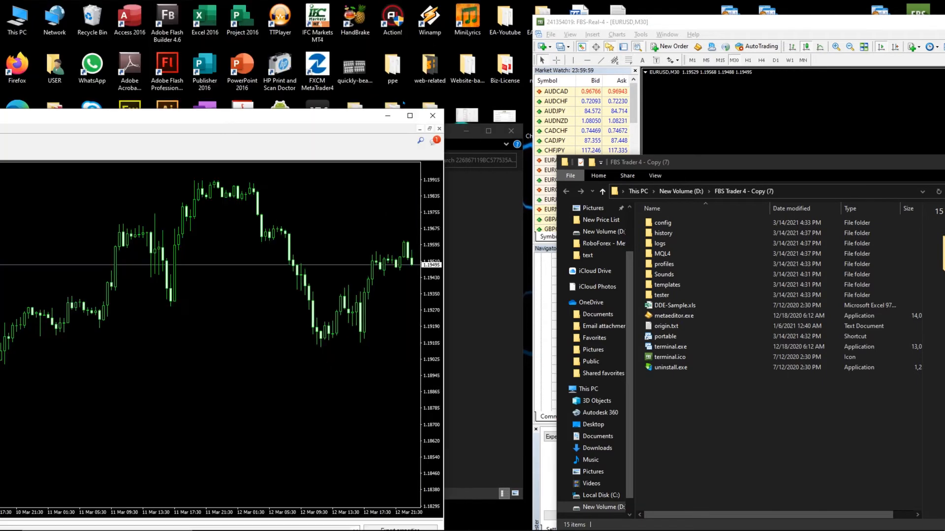
click(433, 116)
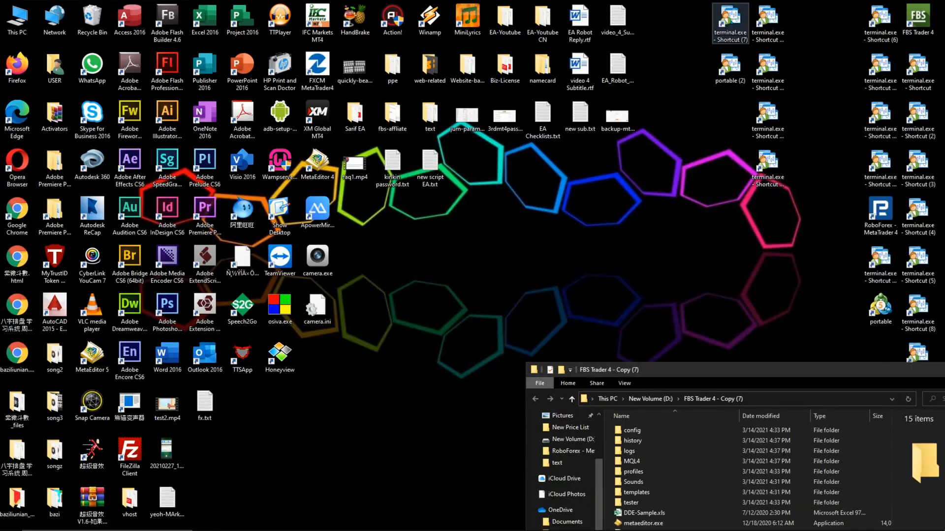
double_click(731, 20)
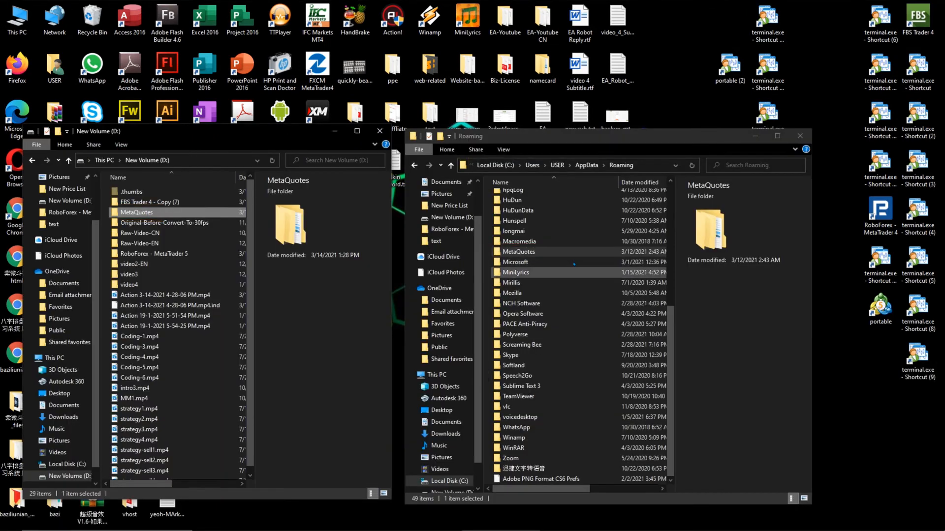
- Delete the MetaQuotes folder from the C: drive's Roaming folder and move the progress dialog clear of the folder windows
right_click(538, 252)
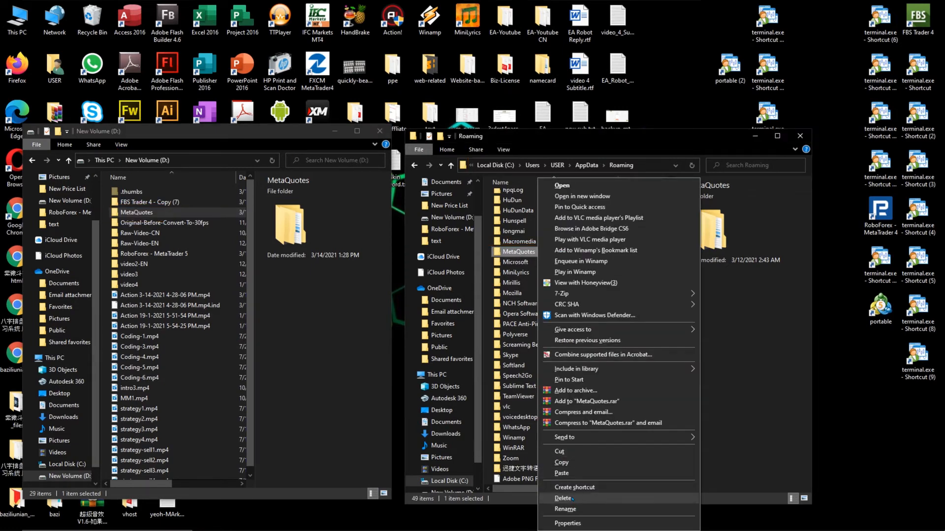
click(561, 499)
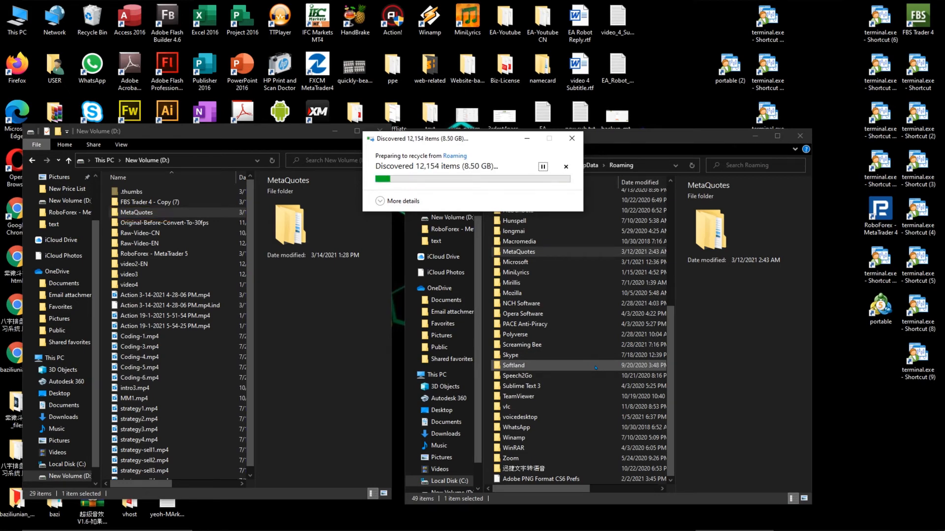
drag(468, 139, 711, 67)
- Open This PC and refresh the drive list to check Local Disk (C:) free space during the deletion
click(17, 20)
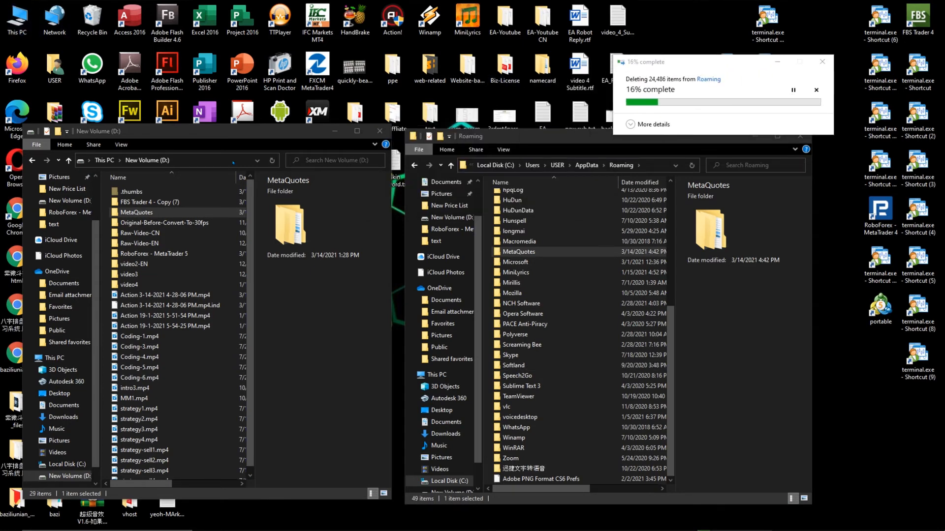
key(super+e)
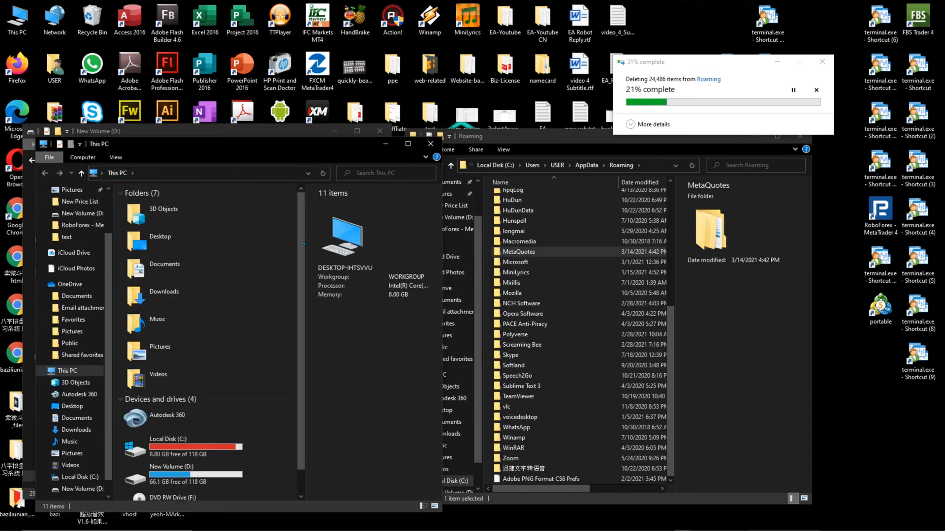
scroll(200, 435, down, 1)
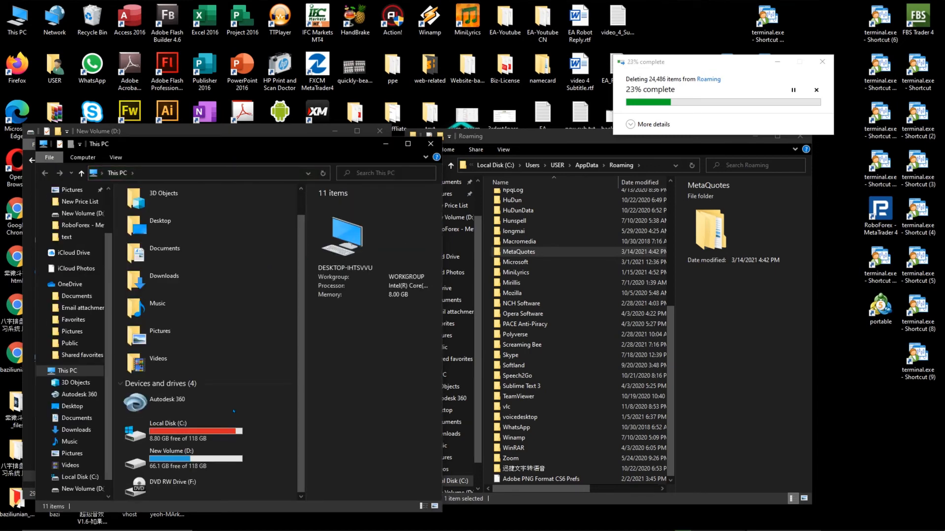
click(200, 435)
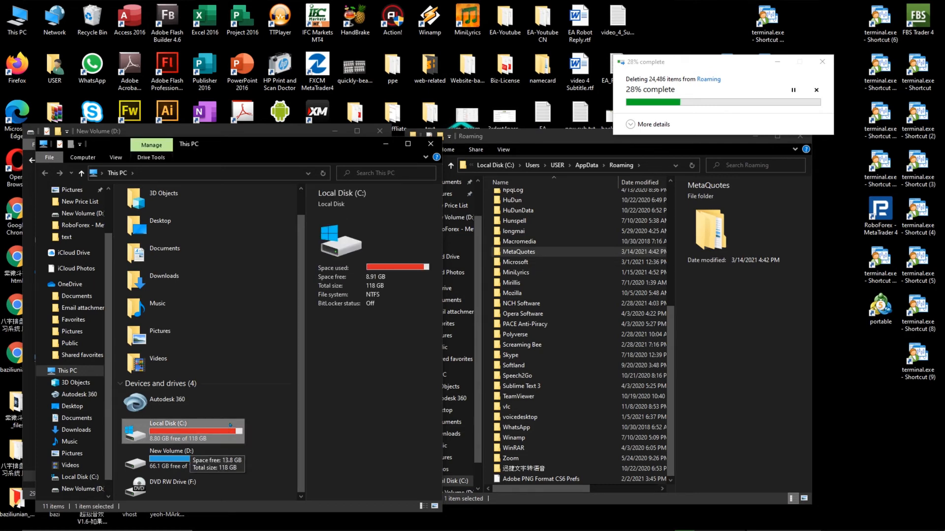
right_click(270, 394)
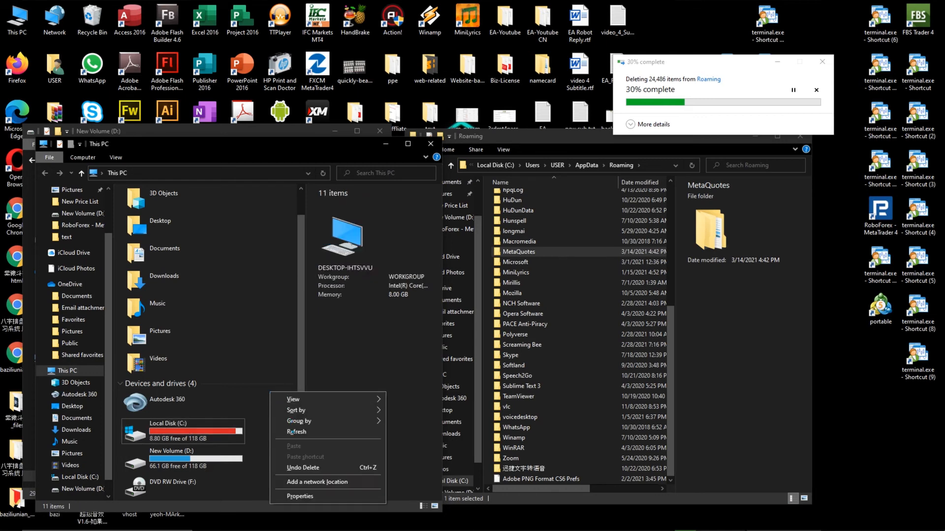
click(292, 432)
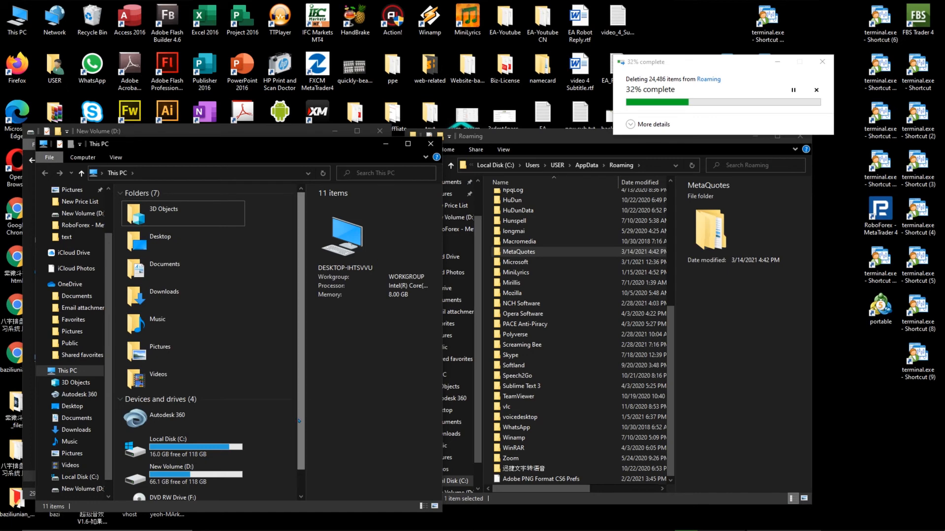
scroll(299, 422, down, 1)
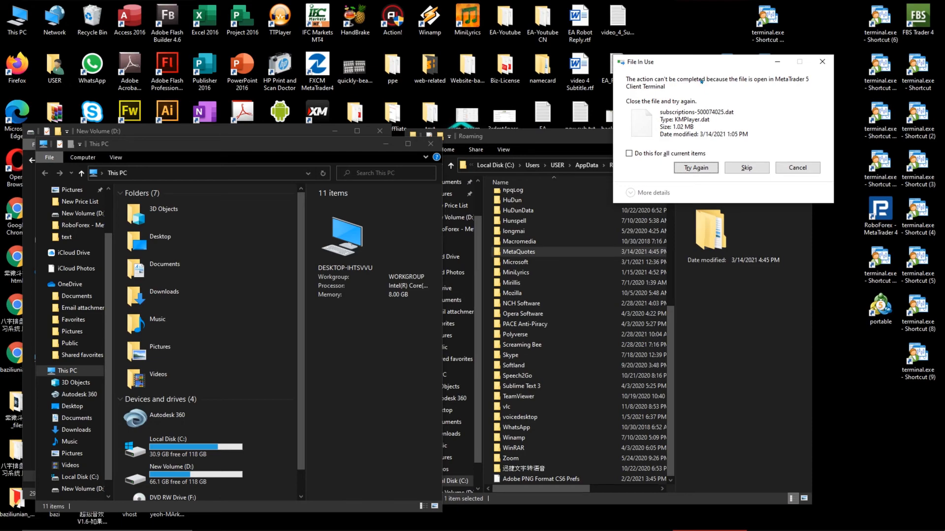
- Close both running RoboForex MetaTrader 5 terminals and retry deleting the MetaQuotes file that is in use
mouse_move(366, 530)
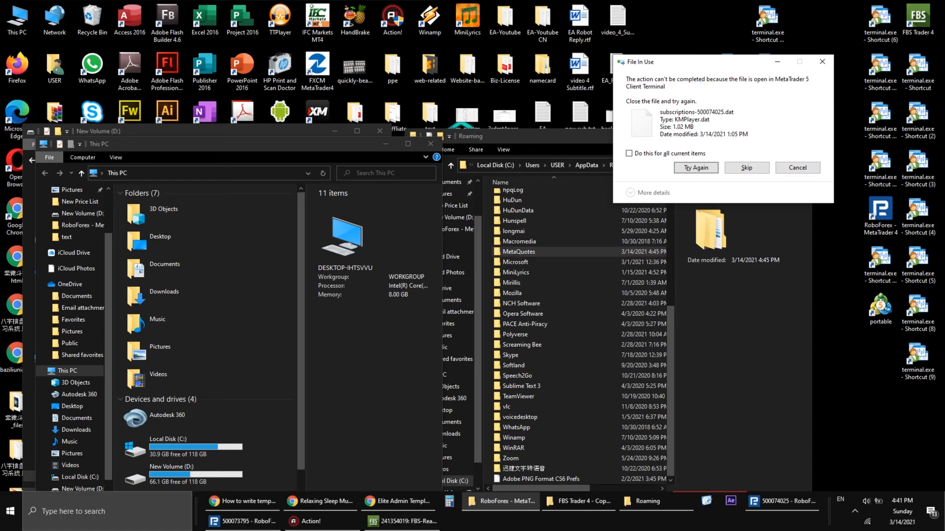
click(367, 522)
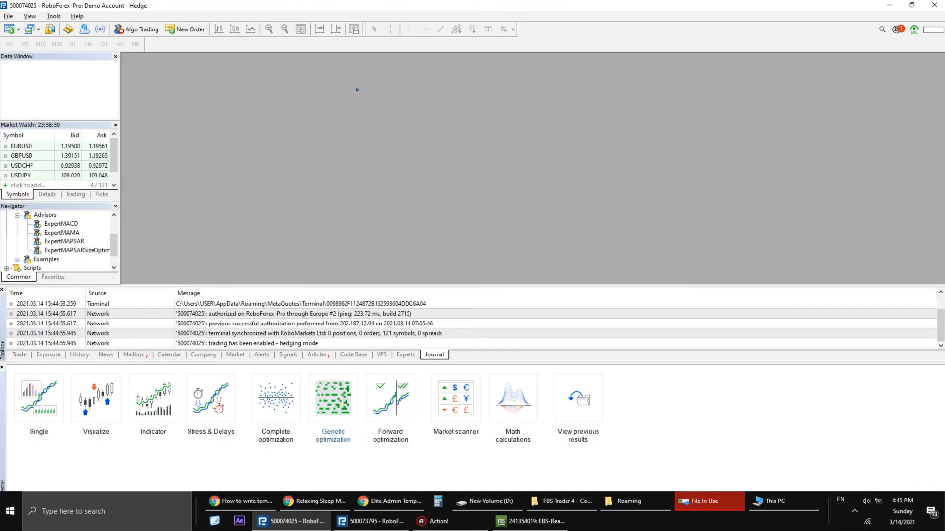
double_click(297, 6)
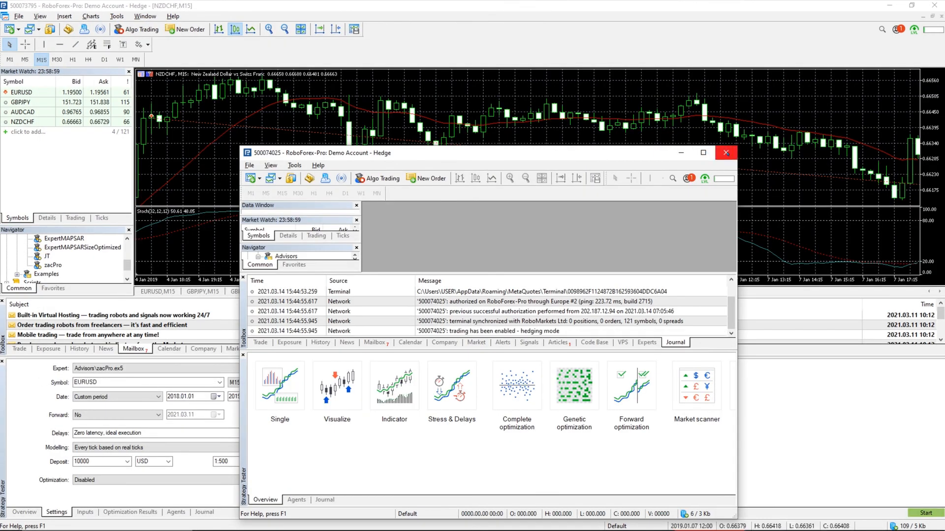
click(726, 153)
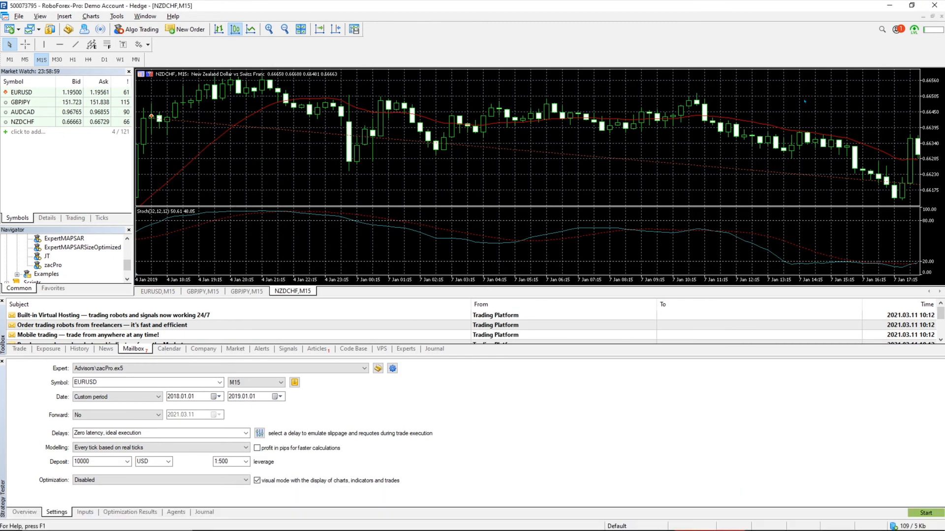
click(933, 5)
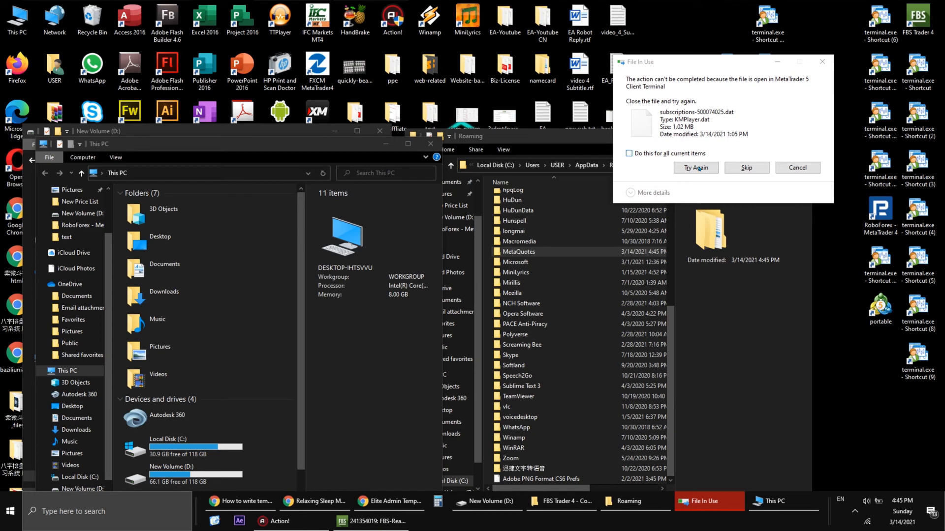
click(697, 168)
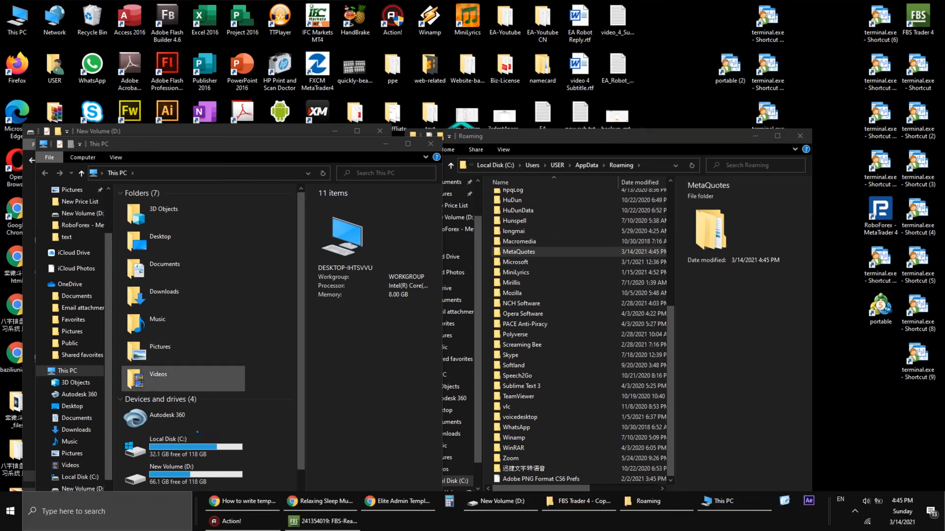
- Refresh This PC again to check the free space on the C: and D: drives
click(269, 431)
right_click(270, 430)
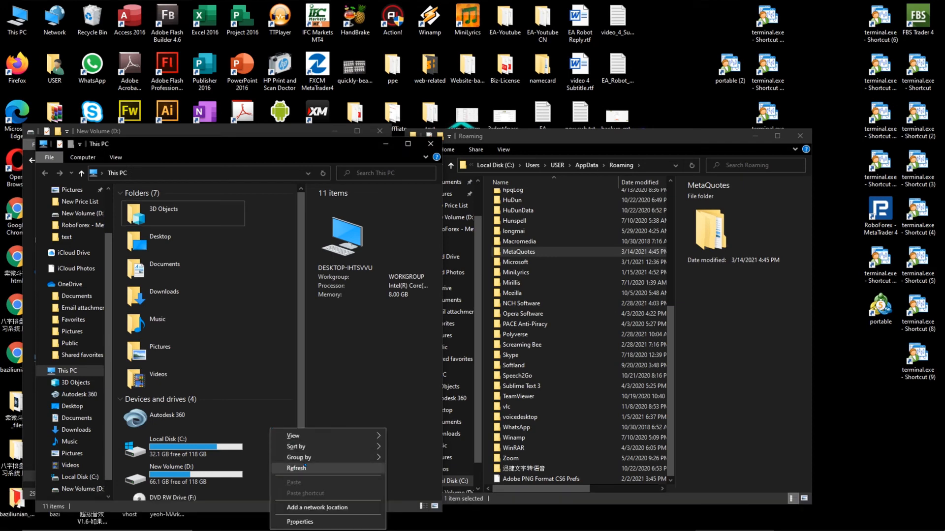
click(305, 468)
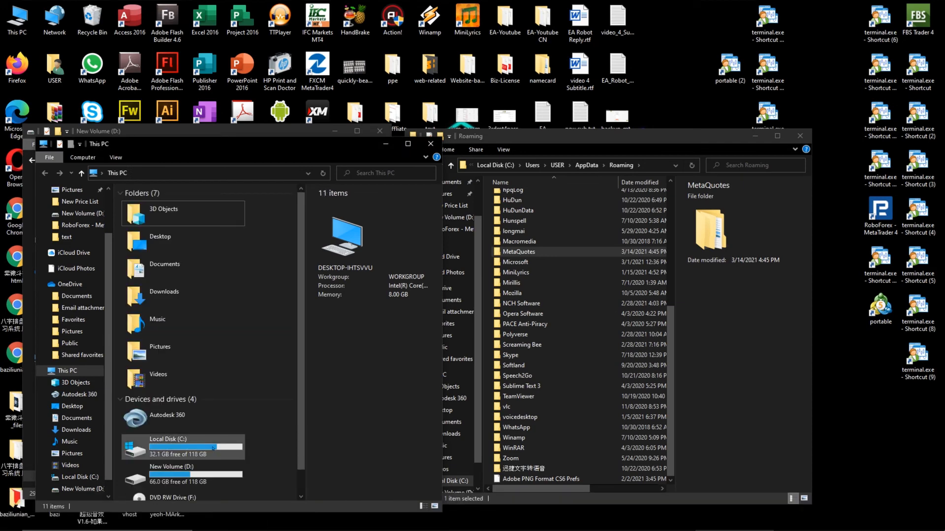
scroll(299, 399, down, 1)
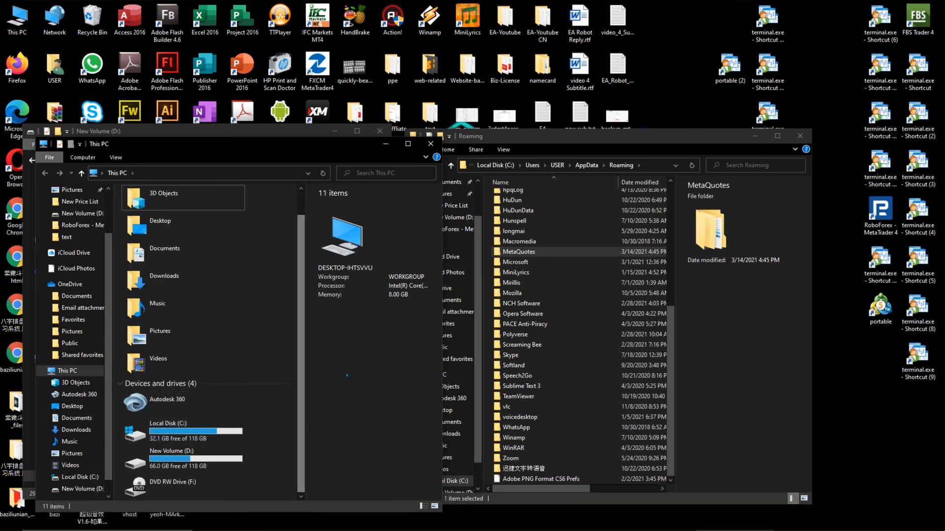
- Minimize the This PC, Roaming and New Volume (D:) windows and bring the portable FBS terminal forward with its menus in view
click(386, 144)
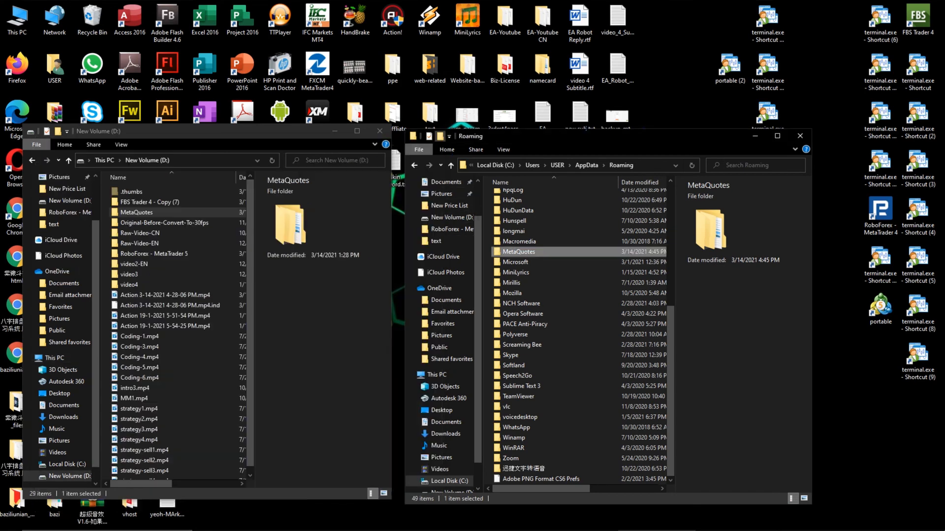
click(756, 137)
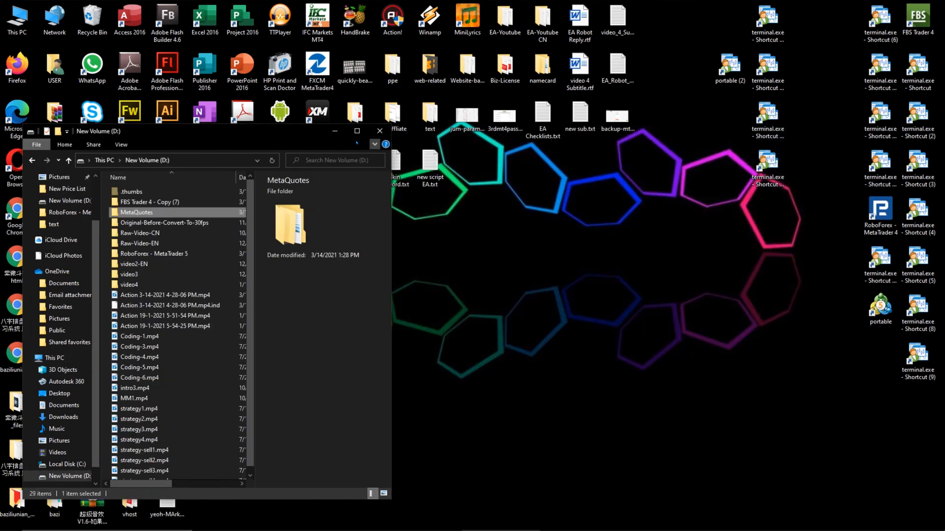
click(335, 131)
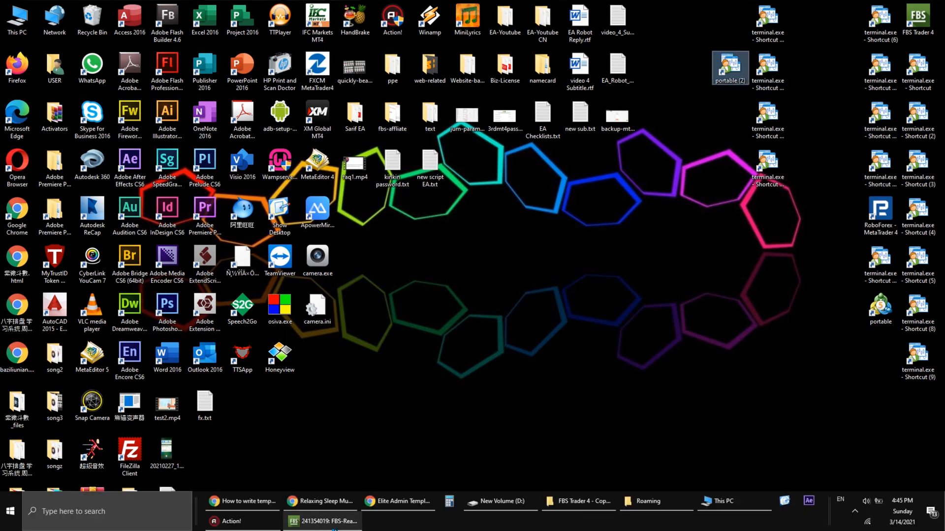
click(322, 521)
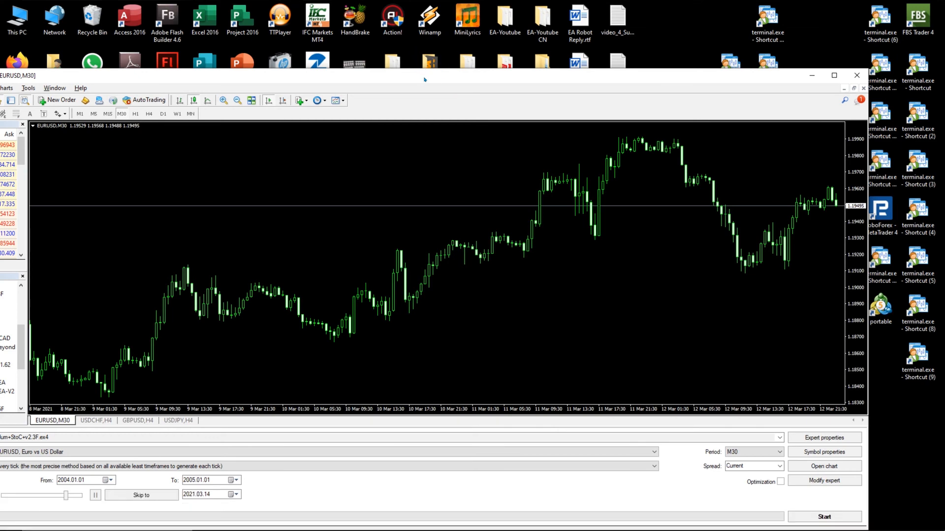
drag(424, 80, 608, 54)
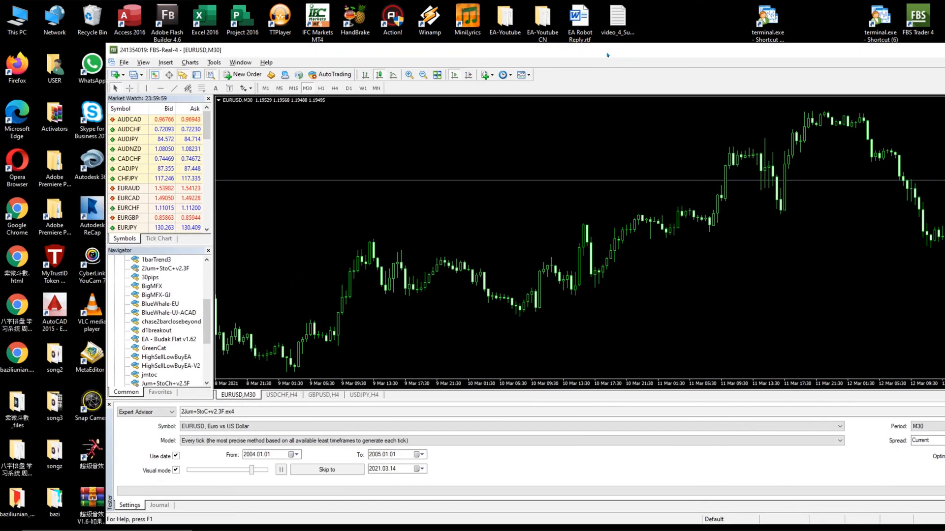
- Open the portable terminal's data folder to verify its location, and close the folder window
click(124, 62)
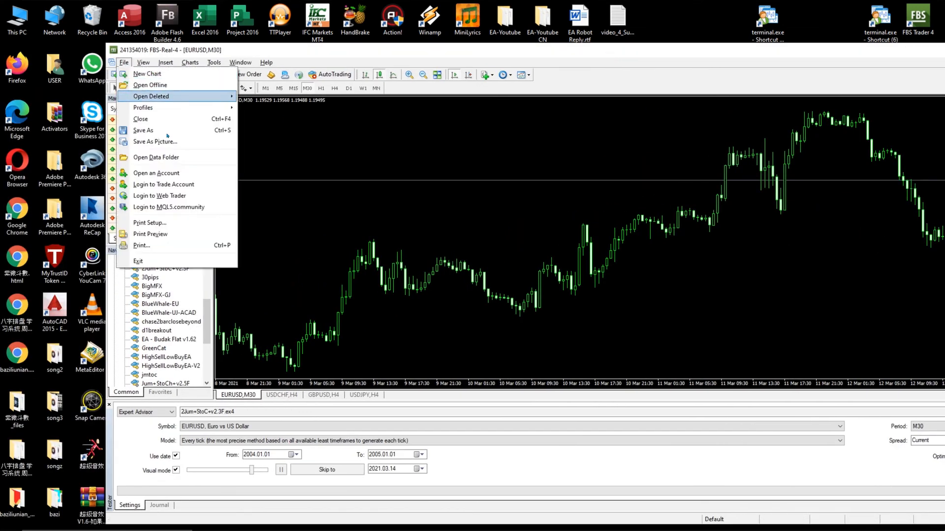
click(170, 159)
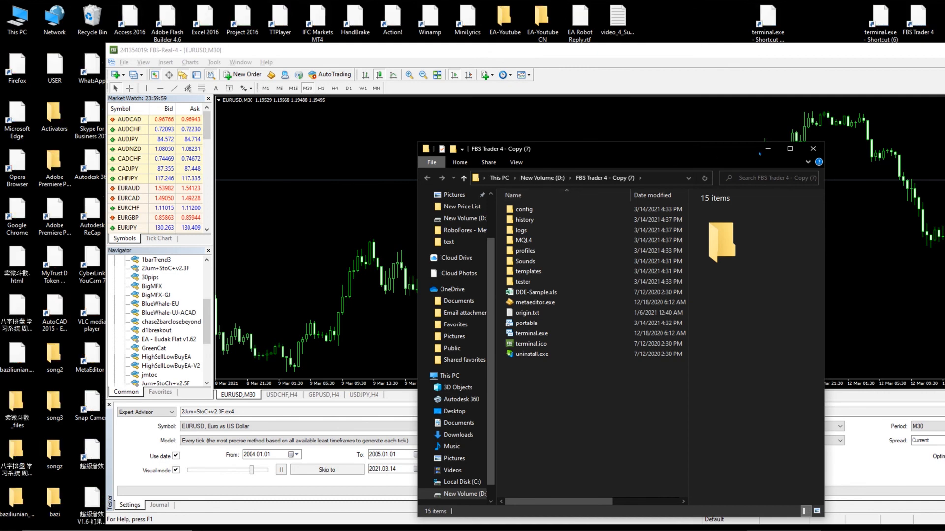
click(813, 148)
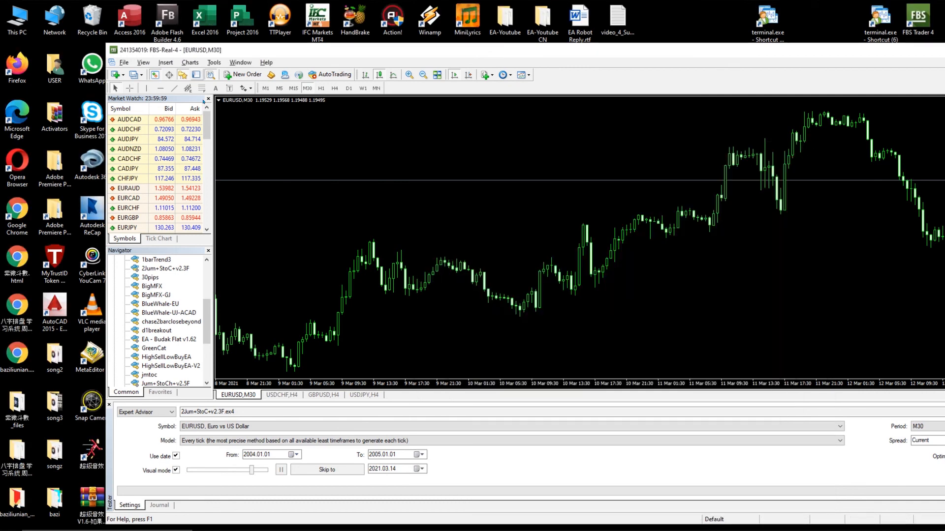
- Check the portable terminal's expert advisors and scripts and its EURJPY 15-minute records in the History Center, and reposition the terminal window
drag(206, 339, 206, 380)
click(214, 62)
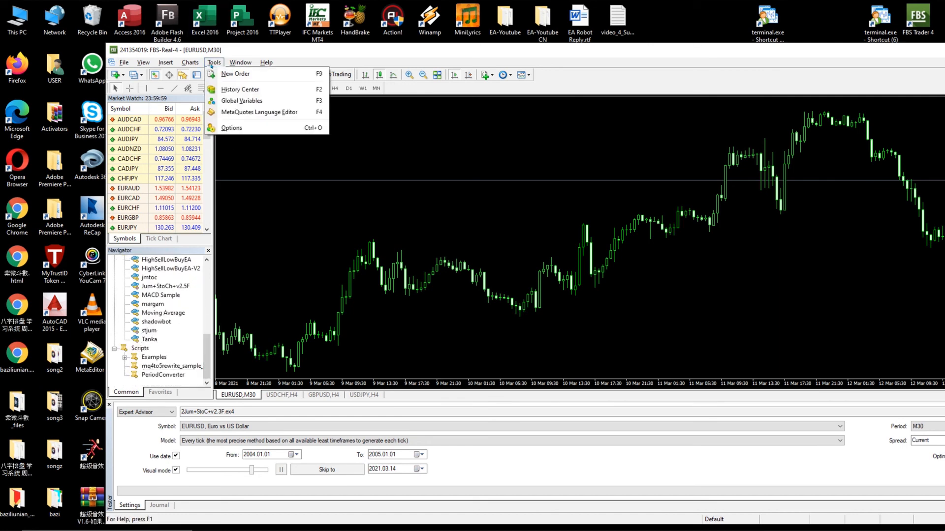
click(248, 91)
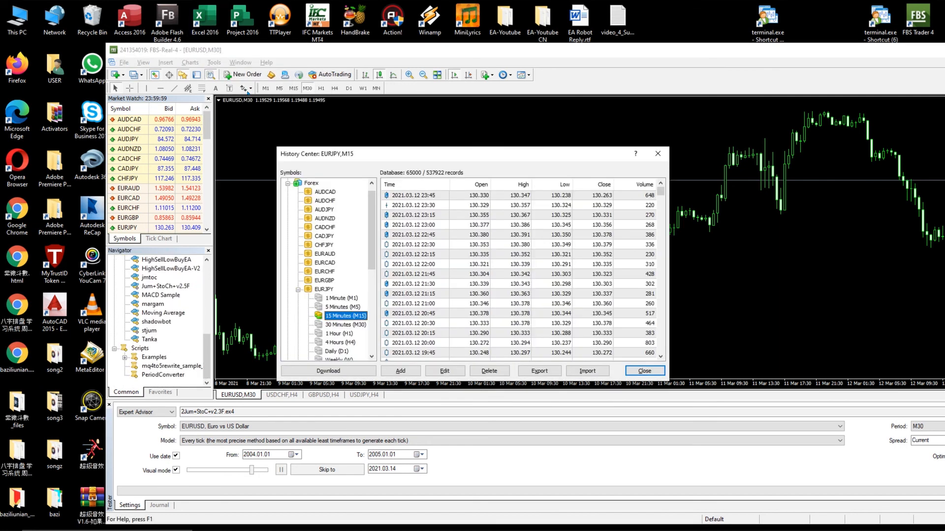
drag(368, 217, 368, 237)
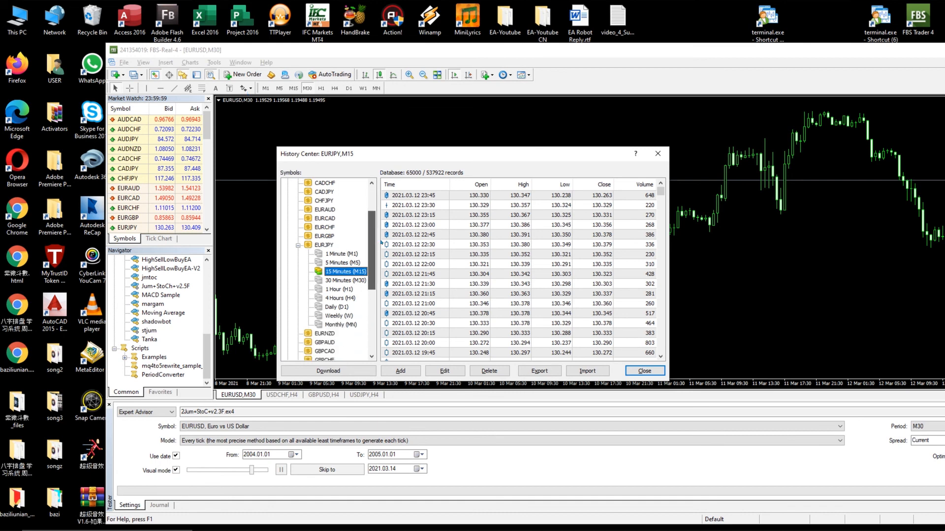
drag(661, 193, 667, 373)
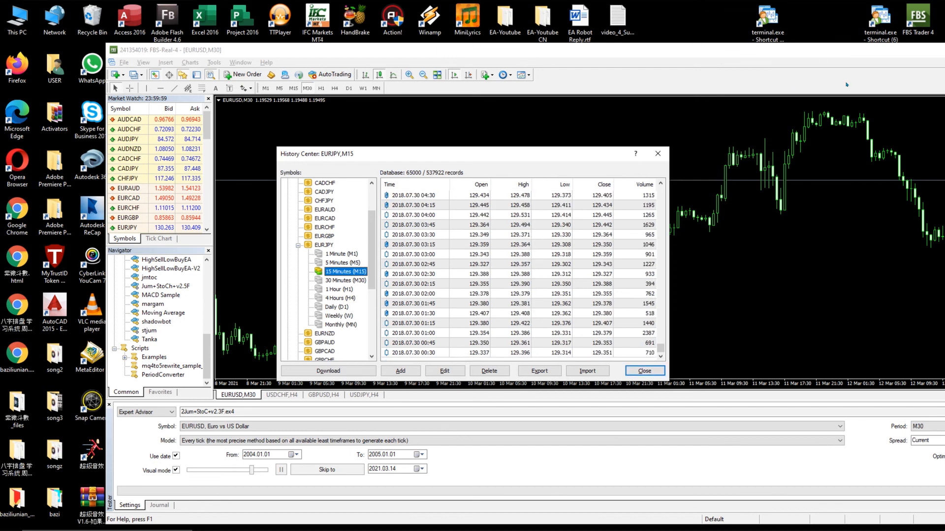
click(658, 154)
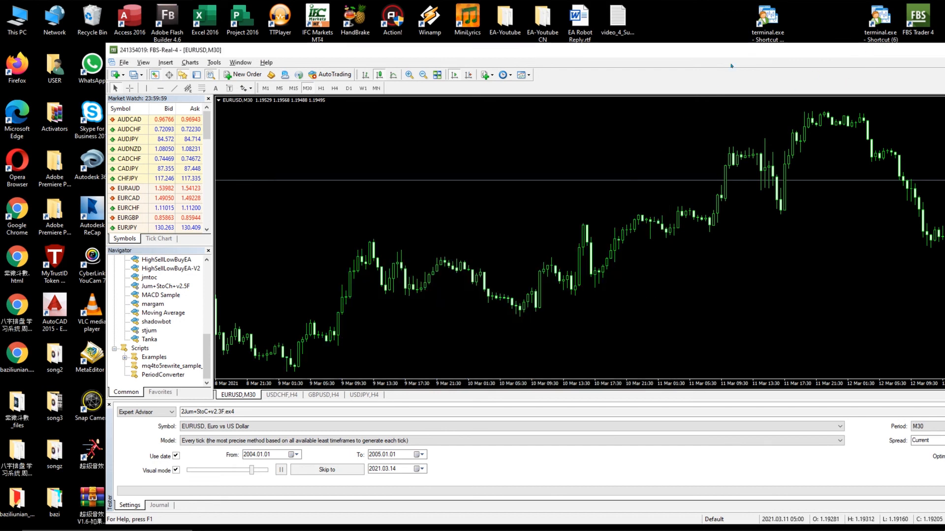
drag(756, 56, 607, 64)
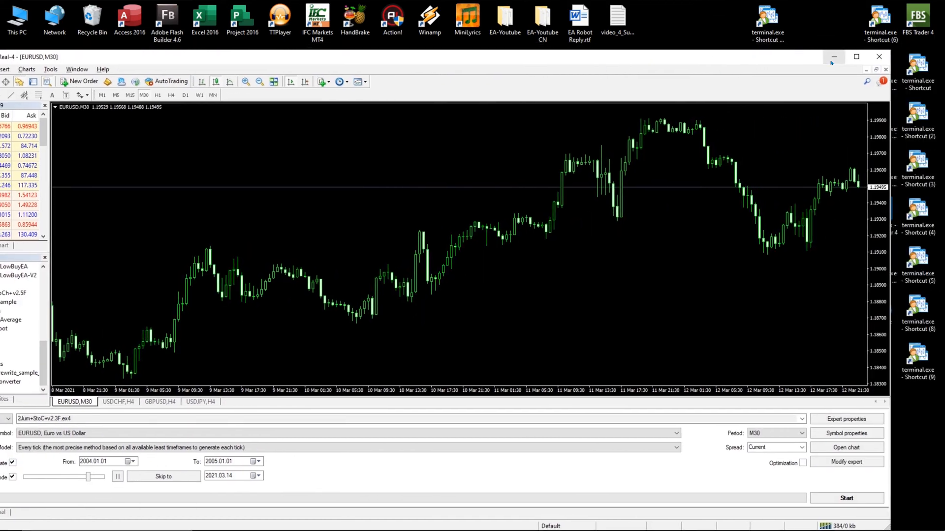